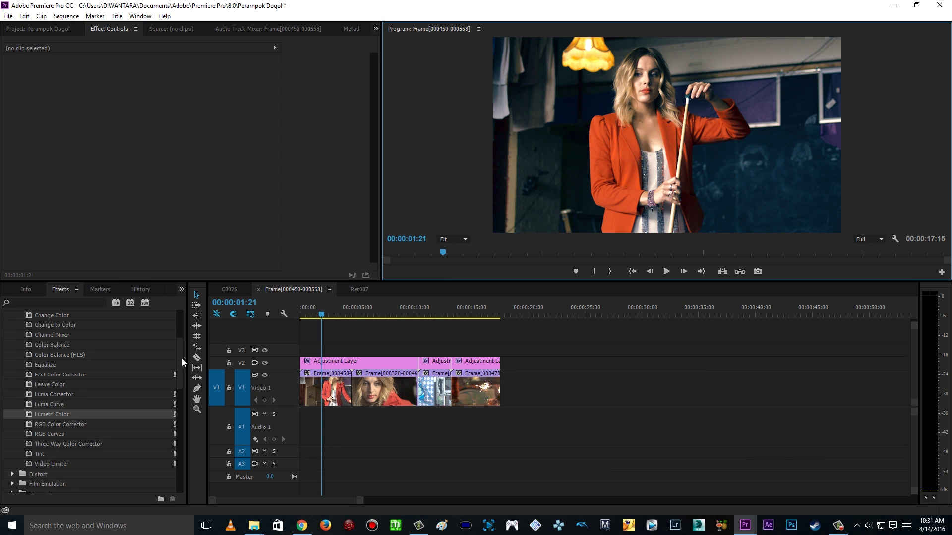
# - Compare the footage with and without the adjustment layers by switching the V2 track output off and on repeatedly
pyautogui.scroll(2, 182, 357)
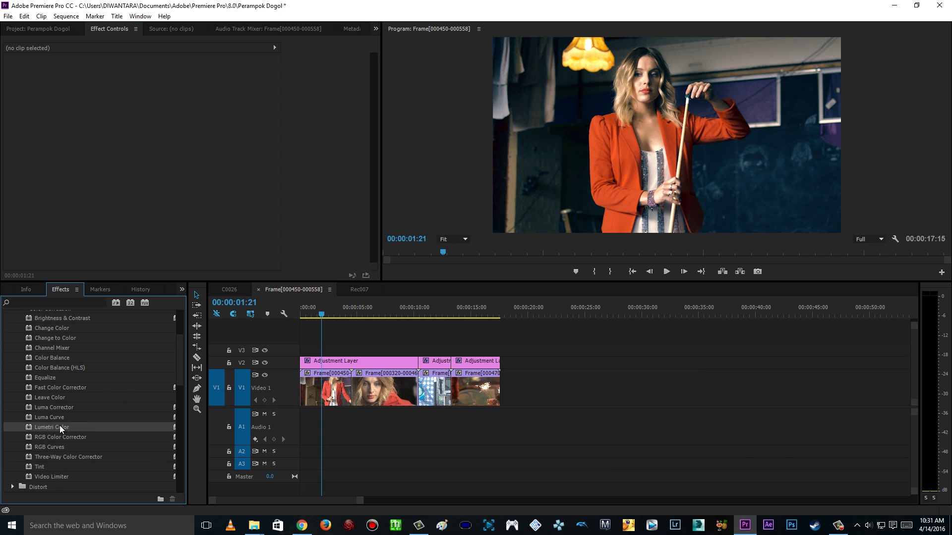
pyautogui.moveTo(182, 345)
pyautogui.mouseDown()
pyautogui.moveTo(182, 324)
pyautogui.moveTo(184, 344)
pyautogui.mouseUp()
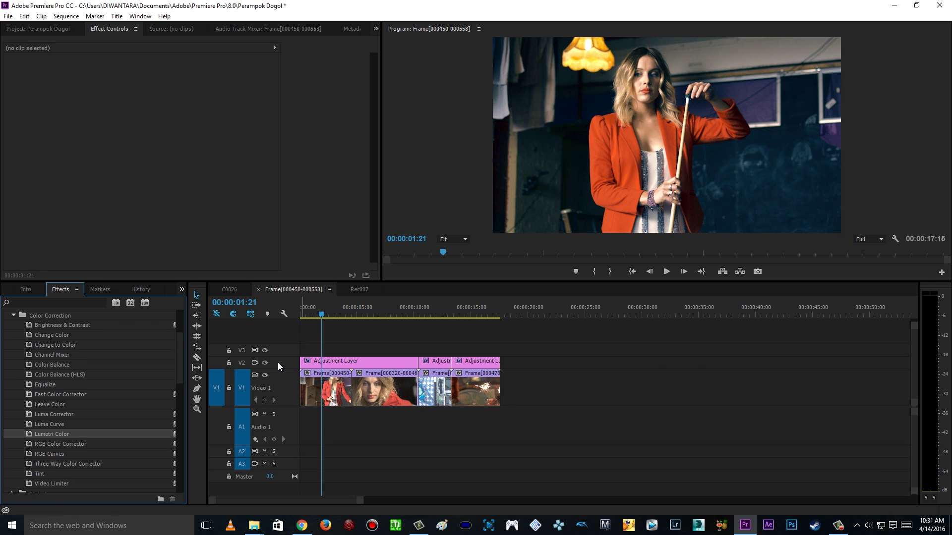
pyautogui.click(264, 363)
pyautogui.click(265, 363)
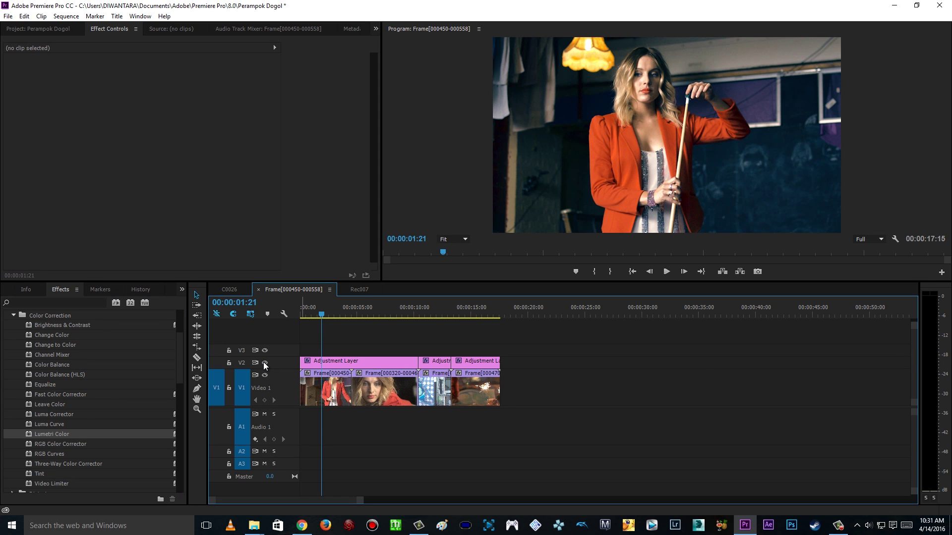
pyautogui.click(265, 363)
pyautogui.click(265, 363)
pyautogui.click(267, 362)
pyautogui.click(267, 363)
pyautogui.click(267, 363)
pyautogui.click(267, 363)
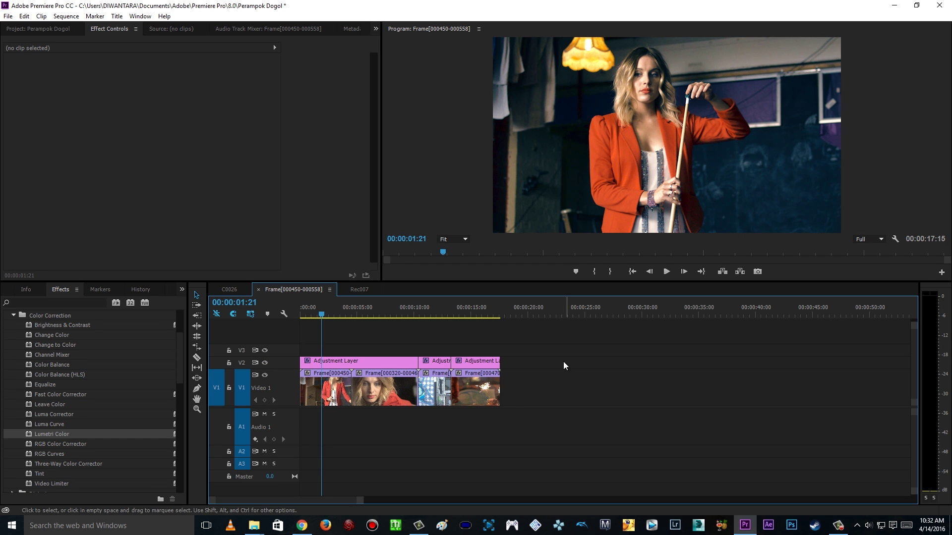
# - Switch to Chrome and review the Afterglow topic on the Blackmagic Forum, from its opening post down to the Shot 2 sample
pyautogui.click(301, 526)
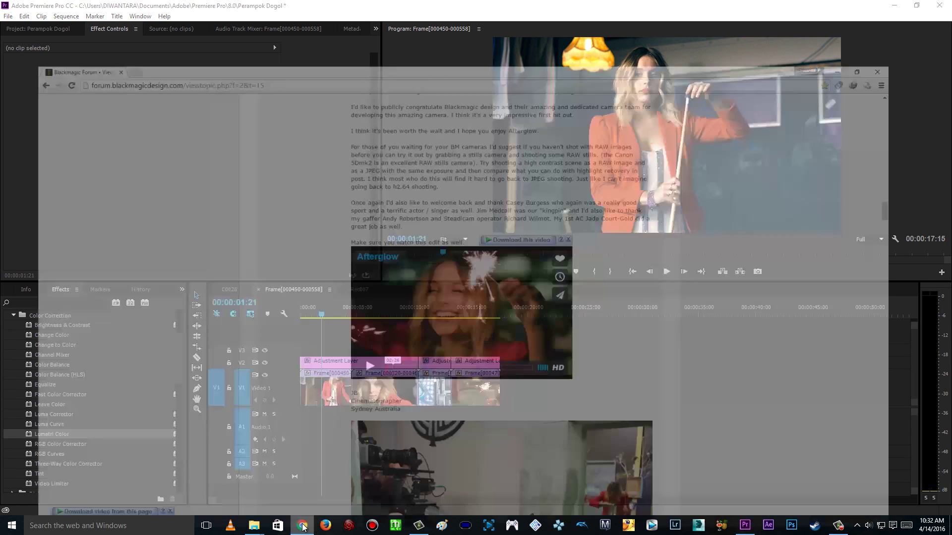
pyautogui.scroll(10, 702, 255)
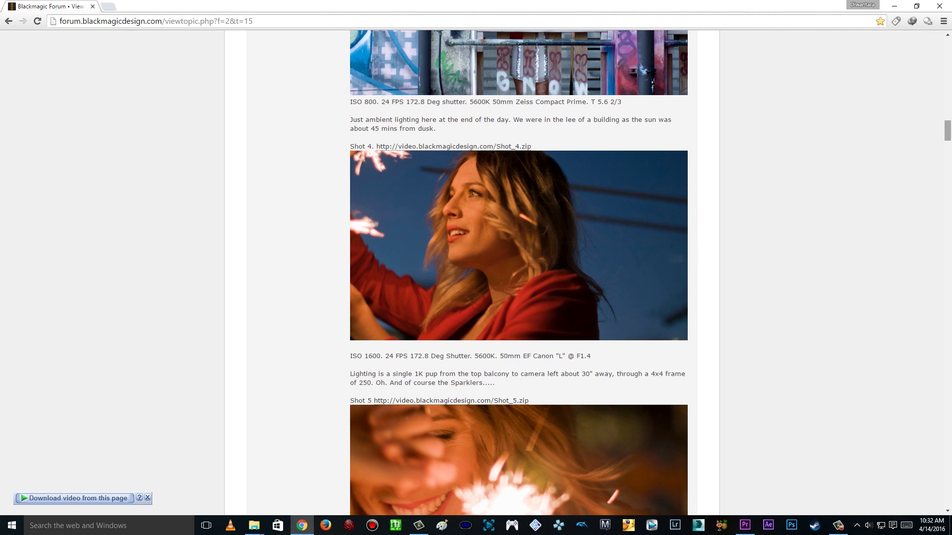
pyautogui.moveTo(948, 131); pyautogui.dragTo(948, 48)
pyautogui.scroll(-3, 643, 296)
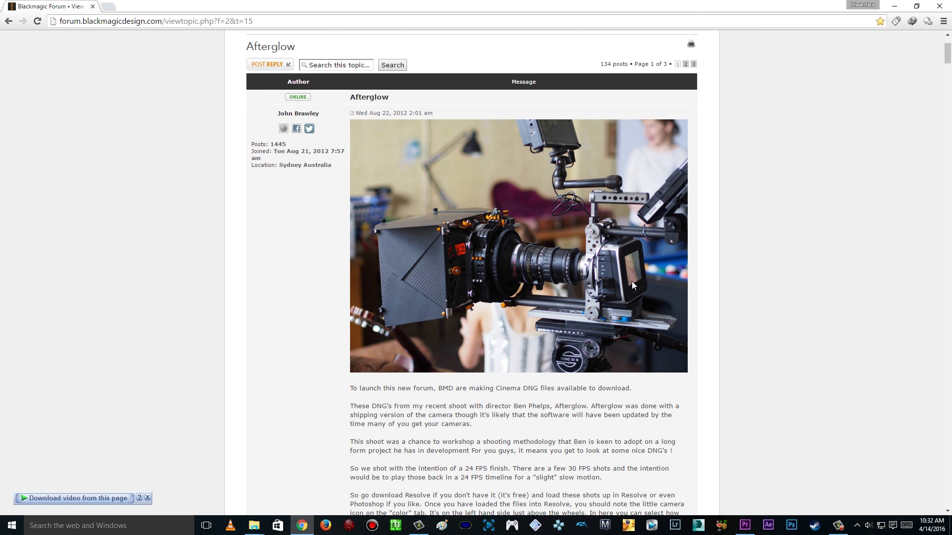
pyautogui.scroll(3, 628, 276)
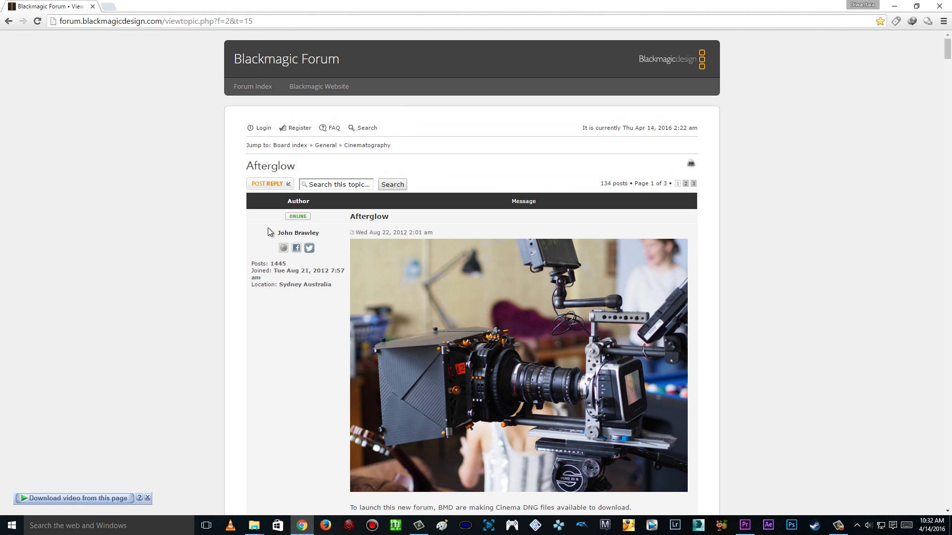
pyautogui.scroll(-10, 756, 285)
pyautogui.scroll(-12, 738, 312)
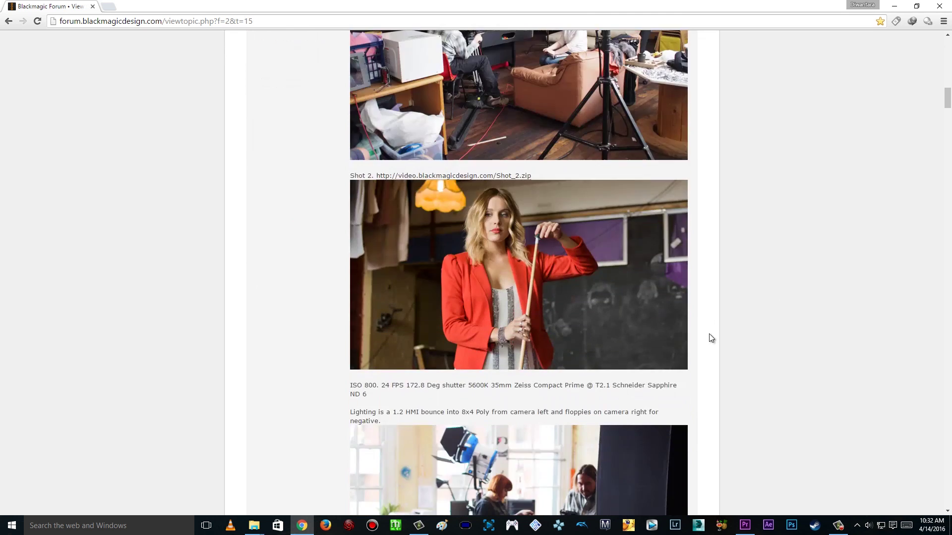
# - Switch back to Premiere Pro and move the three adjustment layers on V2 about 24 seconds later, clear of the clips
pyautogui.click(742, 526)
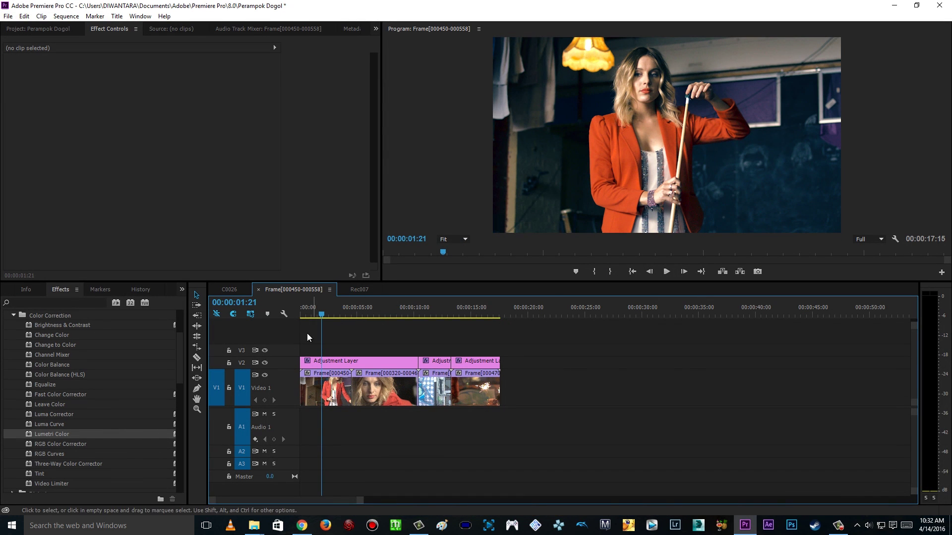
pyautogui.moveTo(565, 349); pyautogui.dragTo(651, 366)
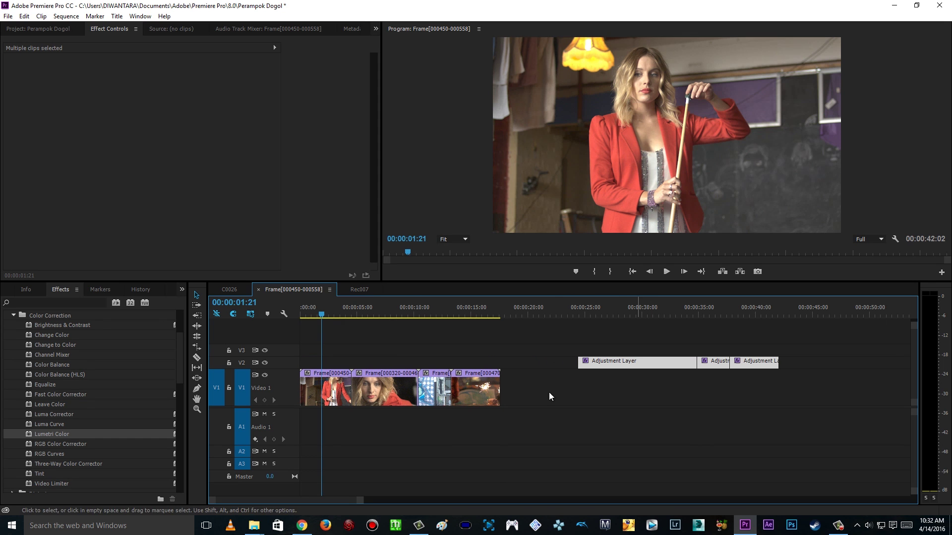
# - Create a new adjustment layer with the default settings and place it on V2, spanning all four clips on V1
pyautogui.click(28, 30)
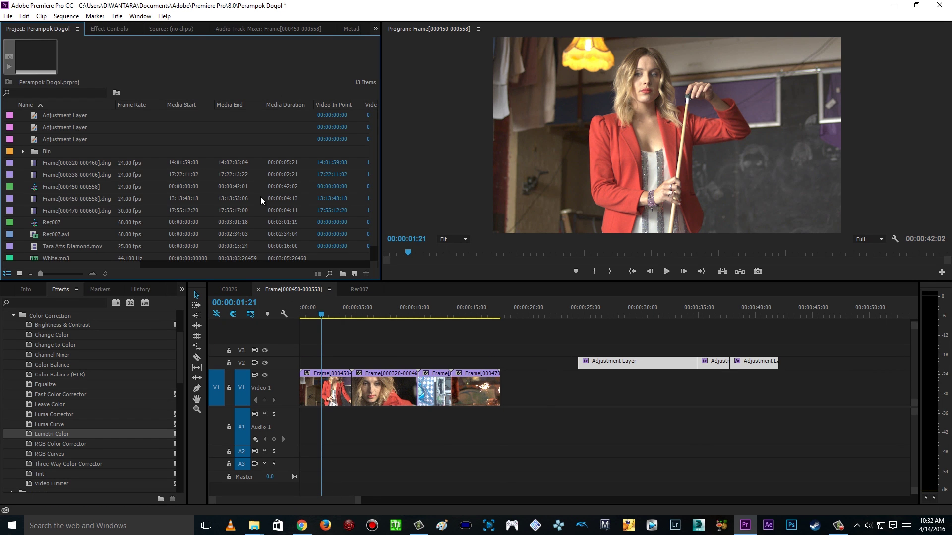
pyautogui.click(356, 275)
pyautogui.click(376, 306)
pyautogui.click(491, 296)
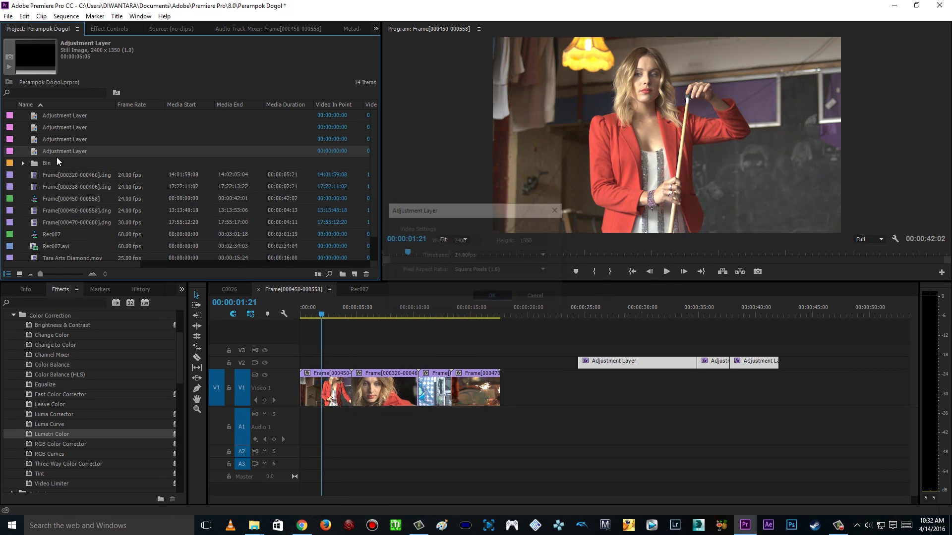
pyautogui.moveTo(30, 151); pyautogui.dragTo(500, 362)
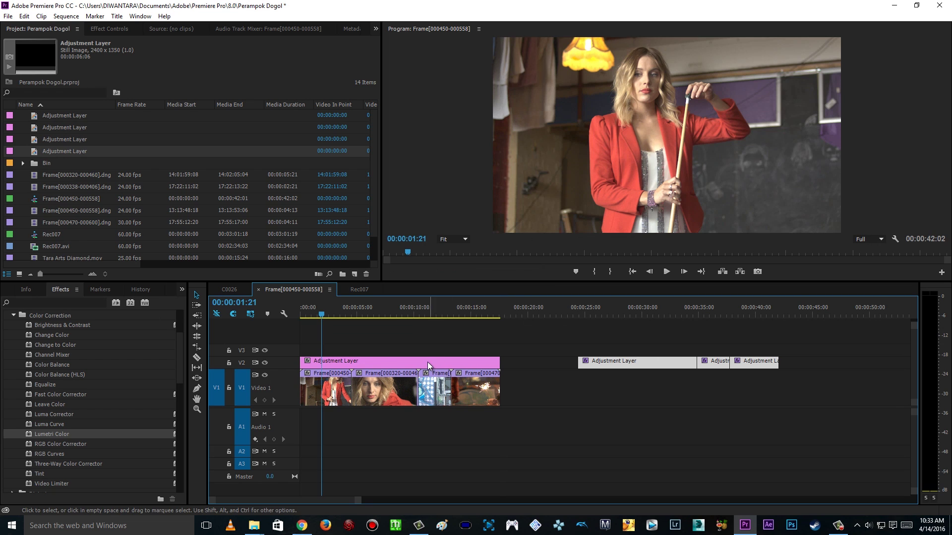
pyautogui.click(427, 361)
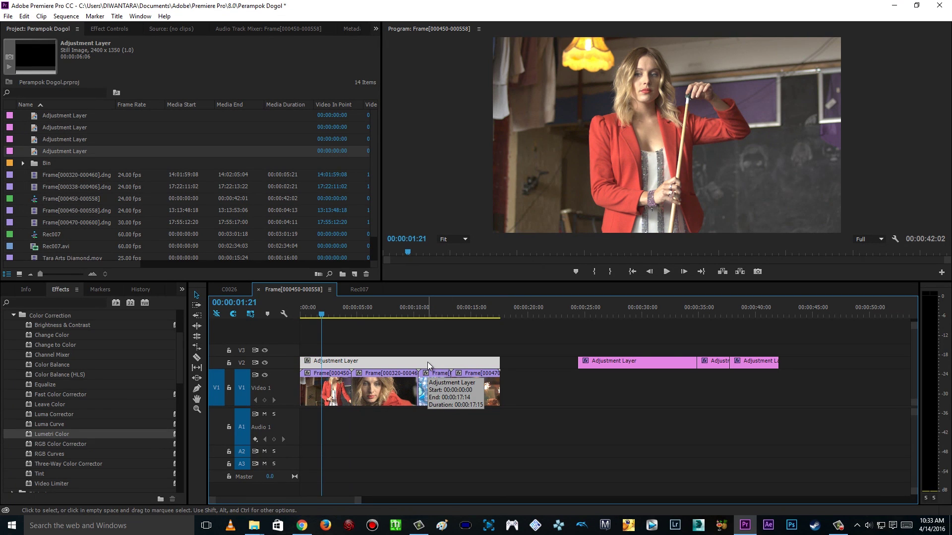
pyautogui.moveTo(330, 421); pyautogui.dragTo(483, 391)
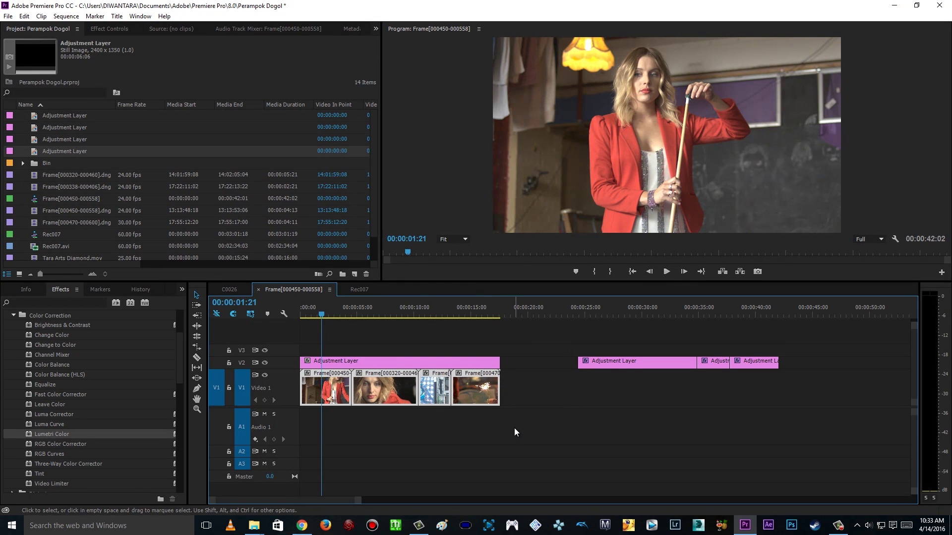
pyautogui.moveTo(330, 430); pyautogui.dragTo(478, 400)
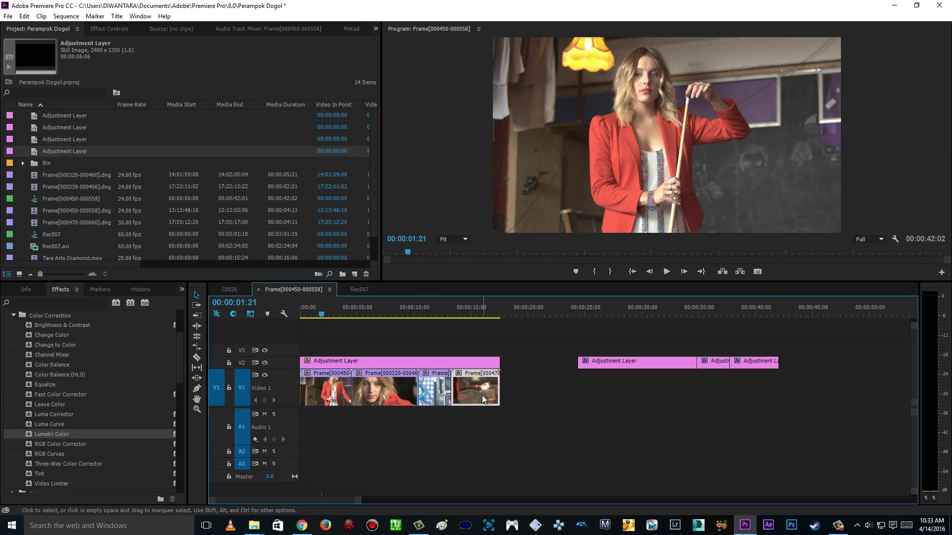
# - Select the new adjustment layer above the clips and place the playhead at 00:00:01:18
pyautogui.click(344, 362)
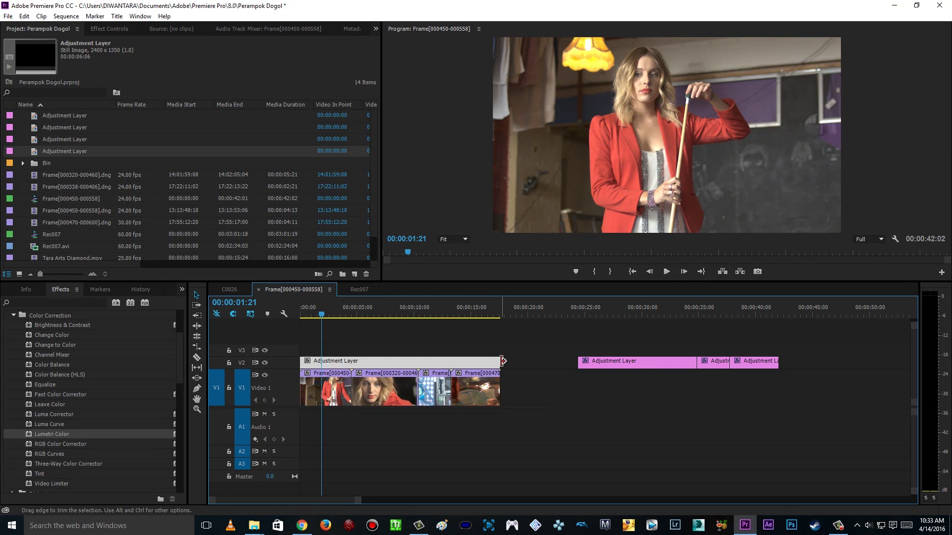
pyautogui.moveTo(342, 308); pyautogui.dragTo(322, 311)
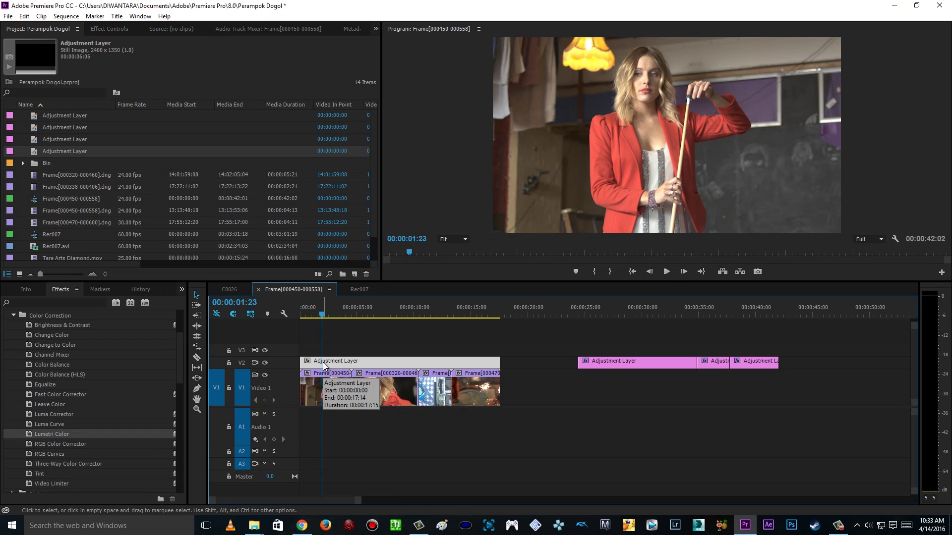
pyautogui.click(320, 315)
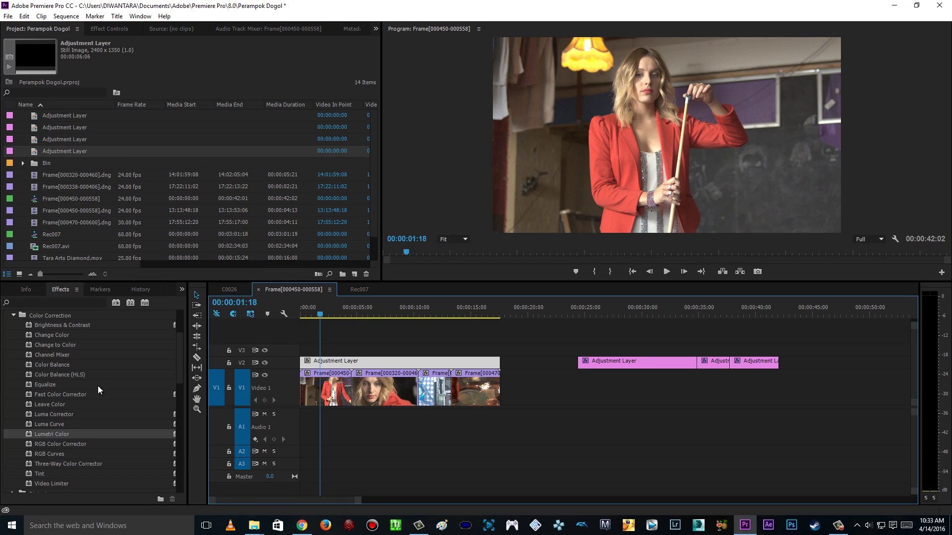
# - Apply the Lumetri Color effect from the Color Correction video effects to the new adjustment layer and show its settings
pyautogui.scroll(3, 154, 391)
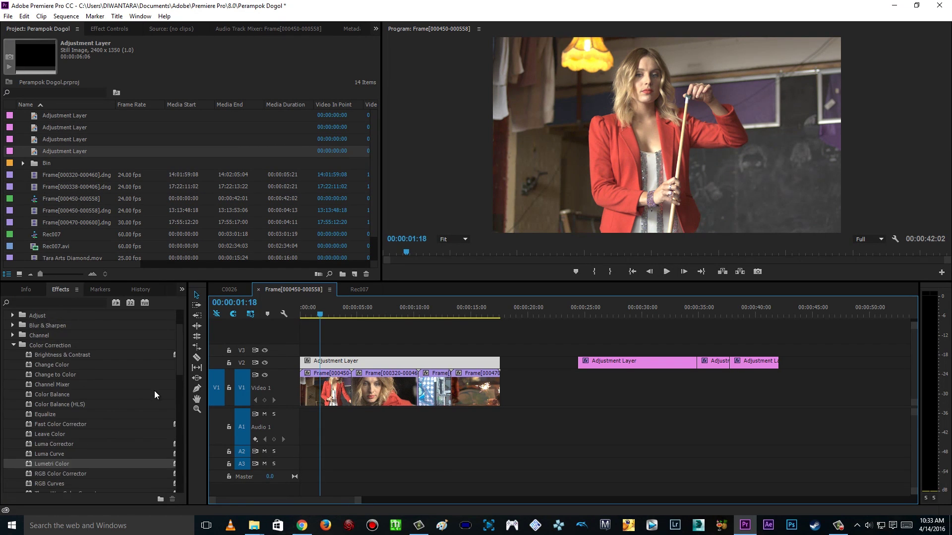
pyautogui.scroll(1, 11, 363)
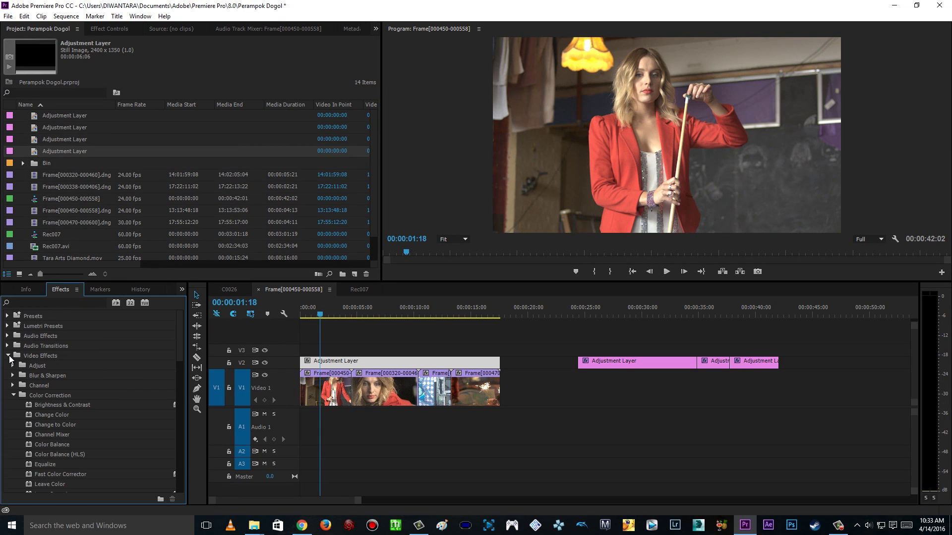
pyautogui.click(14, 395)
pyautogui.click(13, 395)
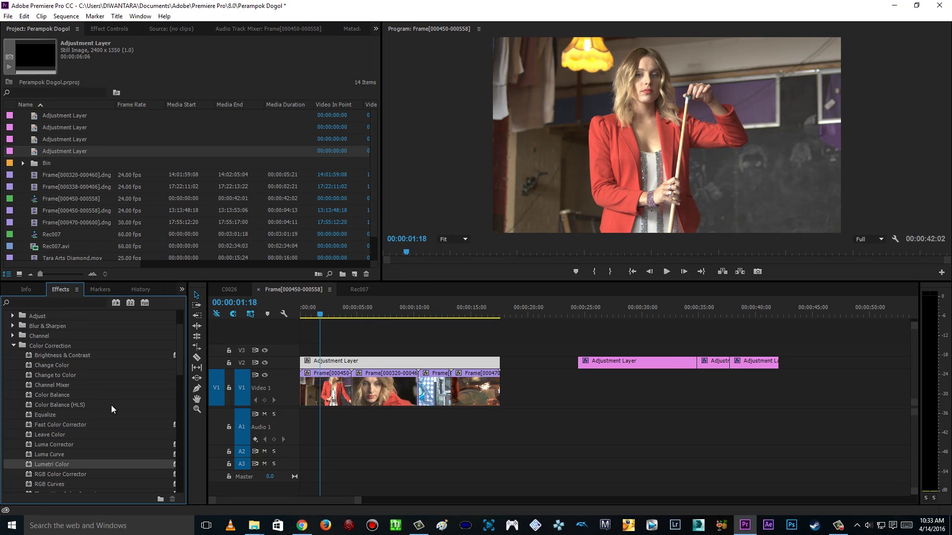
pyautogui.scroll(-3, 51, 435)
pyautogui.moveTo(52, 436); pyautogui.dragTo(378, 366)
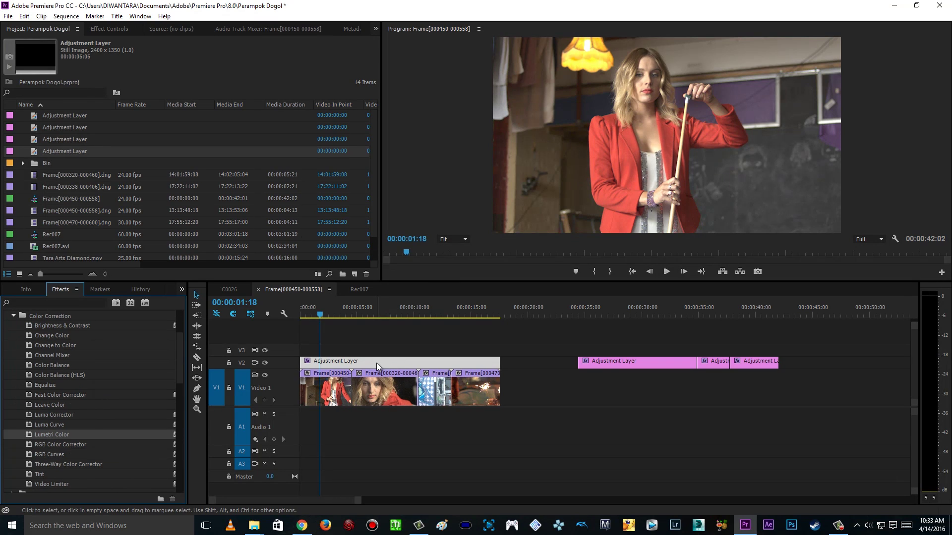
pyautogui.click(106, 28)
pyautogui.click(38, 101)
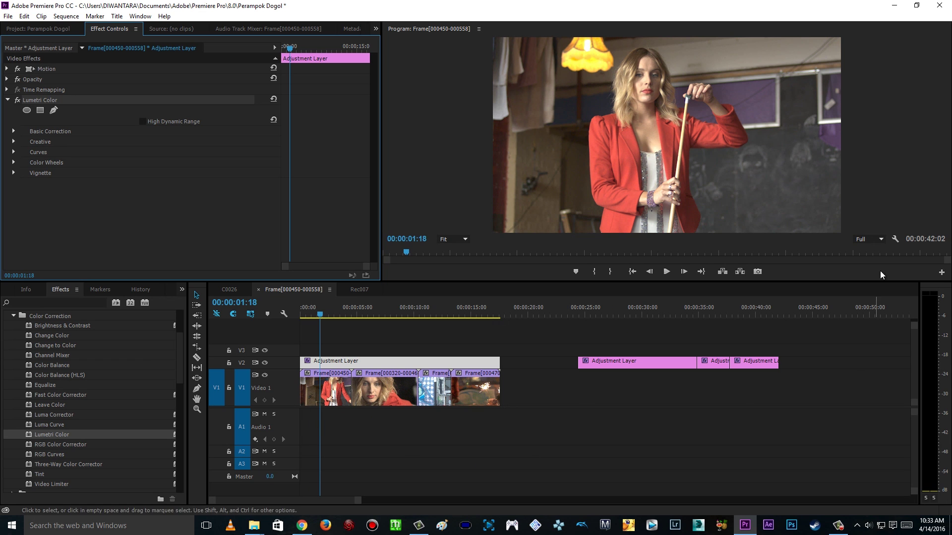
# - Try the Editing workspace and return to Workspace CS6
pyautogui.click(141, 16)
pyautogui.moveTo(126, 24)
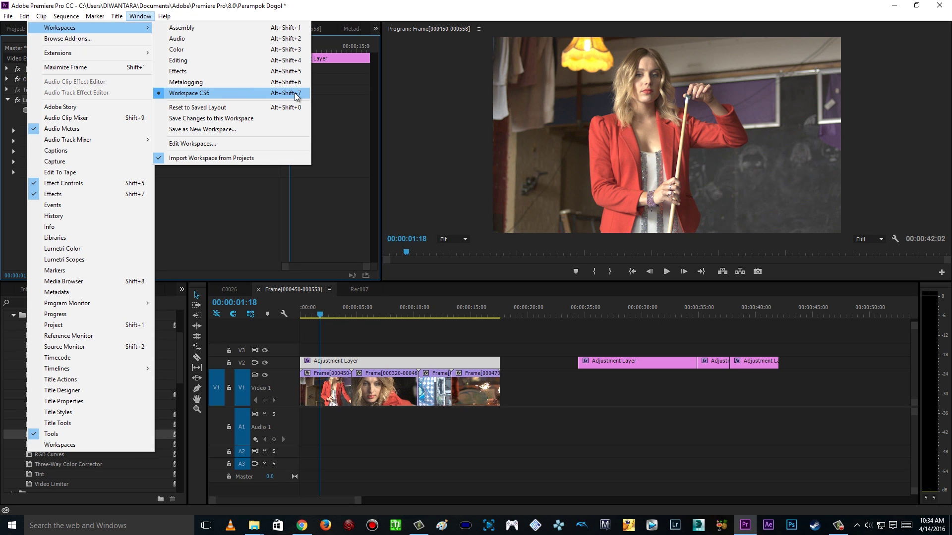
pyautogui.click(219, 61)
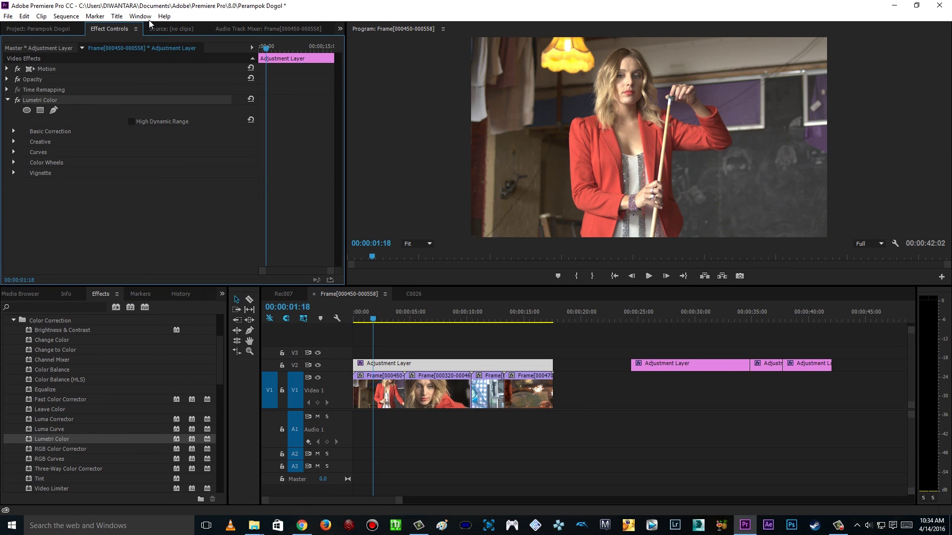
pyautogui.click(142, 17)
pyautogui.moveTo(129, 27)
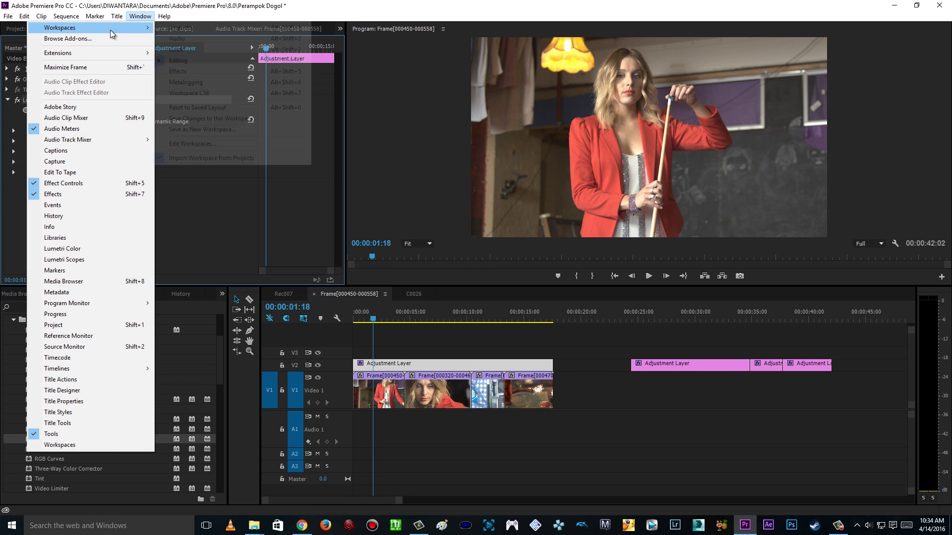
pyautogui.click(196, 93)
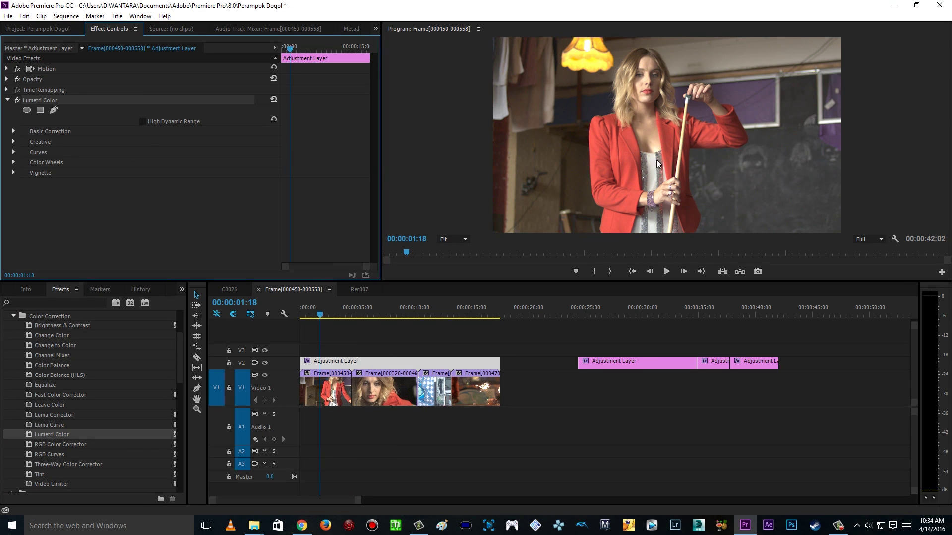
# - Widen the effect settings area and set Lumetri Color's Creative look to Kodak 5205 Fuji 3510 (by Adobe)
pyautogui.moveTo(380, 173); pyautogui.dragTo(397, 174)
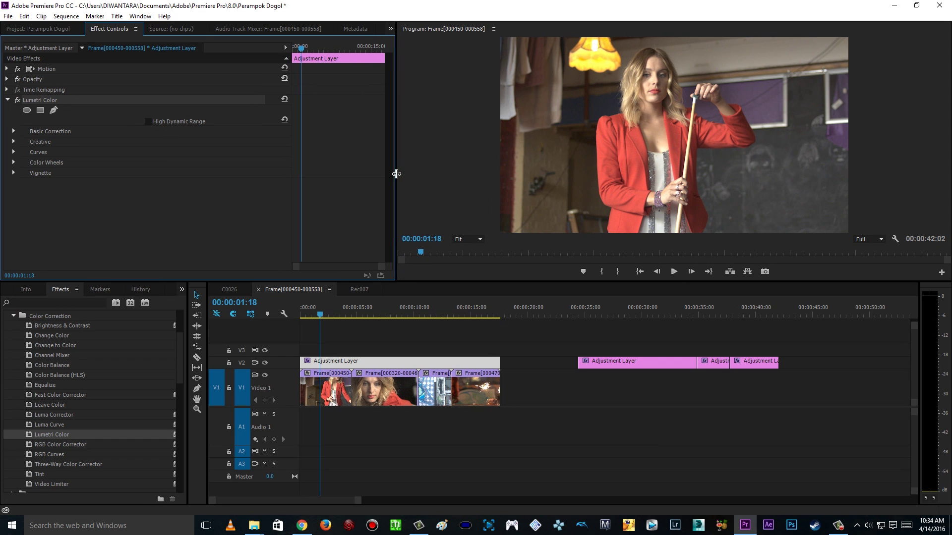
pyautogui.click(14, 132)
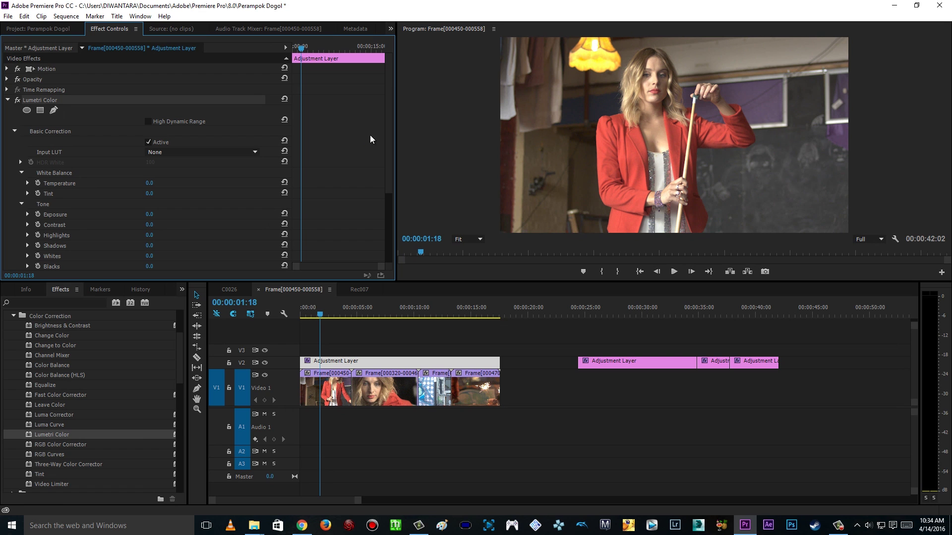
pyautogui.click(14, 131)
pyautogui.click(14, 142)
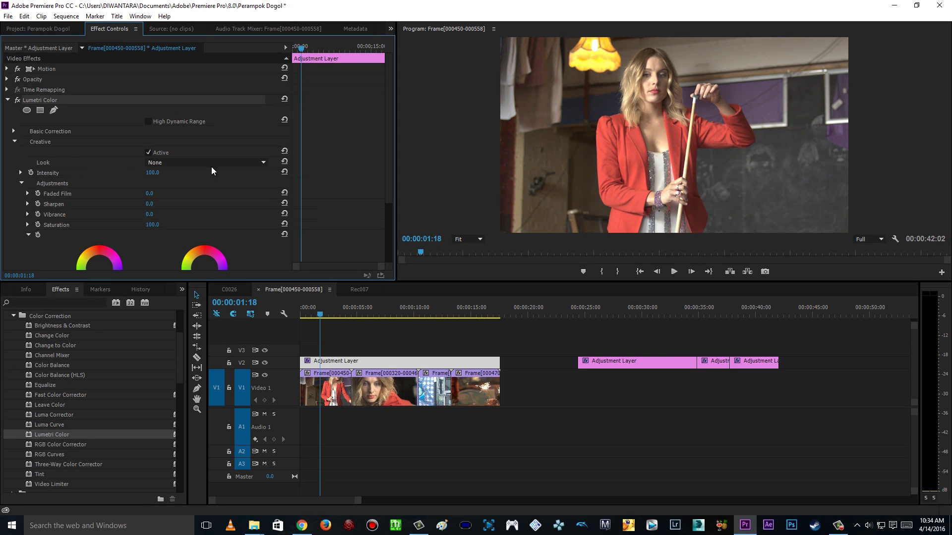
pyautogui.click(253, 163)
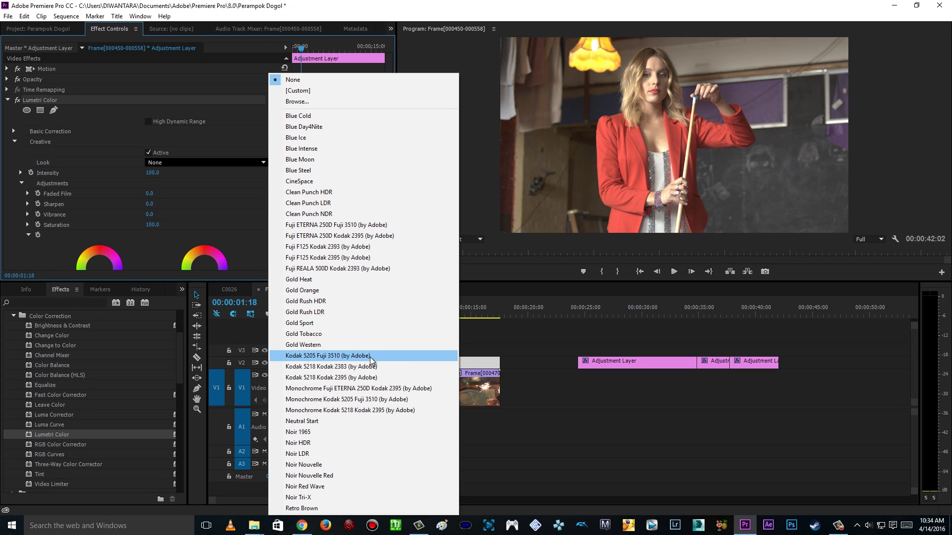
pyautogui.click(352, 356)
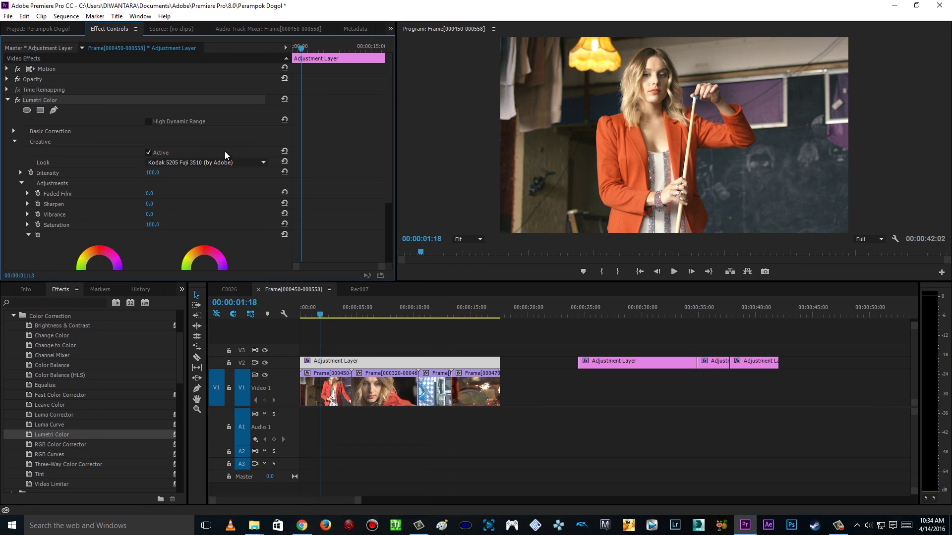
# - Turn off the V2 track output to view the footage without the Lumetri look
pyautogui.scroll(-5, 225, 162)
pyautogui.scroll(1, 224, 162)
pyautogui.scroll(2, 225, 162)
pyautogui.click(265, 363)
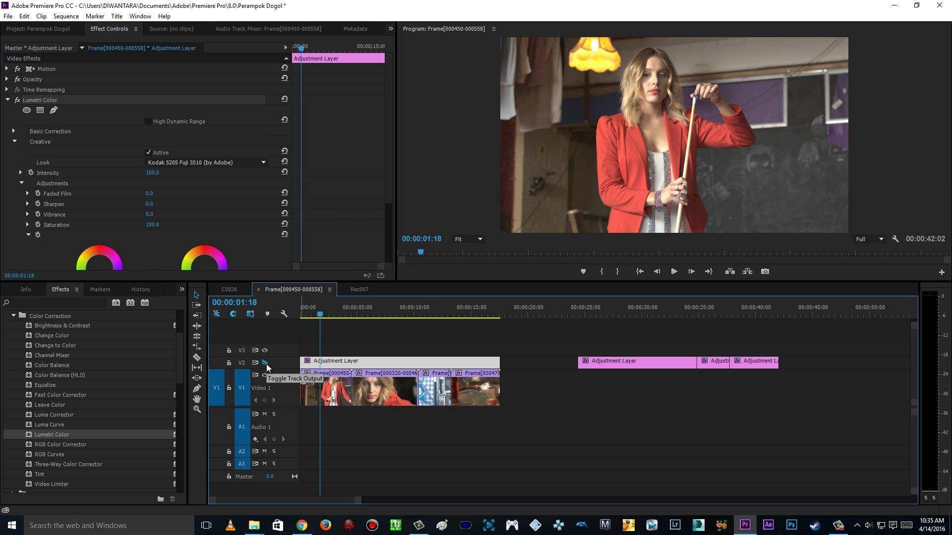
# - Toggle the V2 track output to compare the footage with and without the Lumetri look, leaving the track on
pyautogui.click(266, 364)
pyautogui.click(265, 363)
pyautogui.click(265, 363)
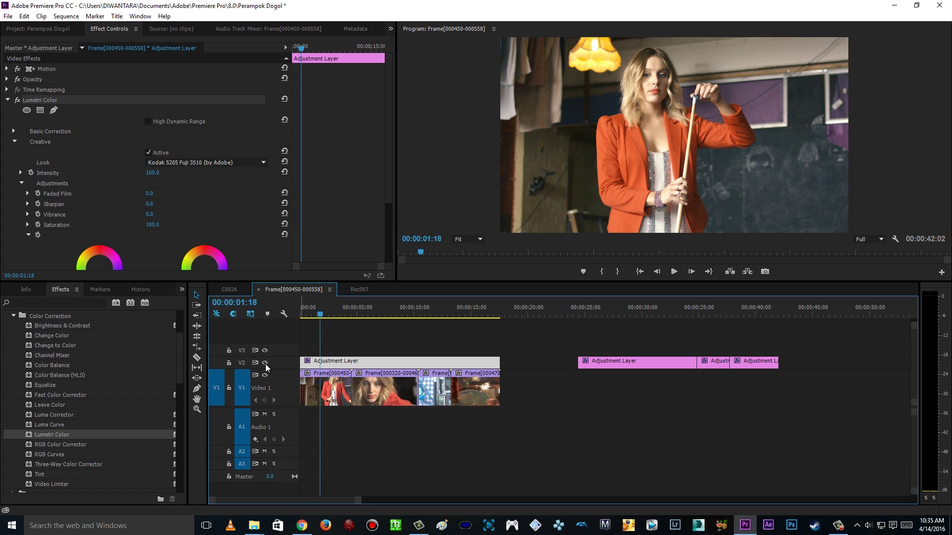
pyautogui.click(266, 364)
pyautogui.click(265, 364)
# - Collapse Lumetri Color's Creative section and reveal the Highlights, Shadows, Whites and Blacks sliders in Basic Correction
pyautogui.moveTo(390, 164); pyautogui.dragTo(395, 114)
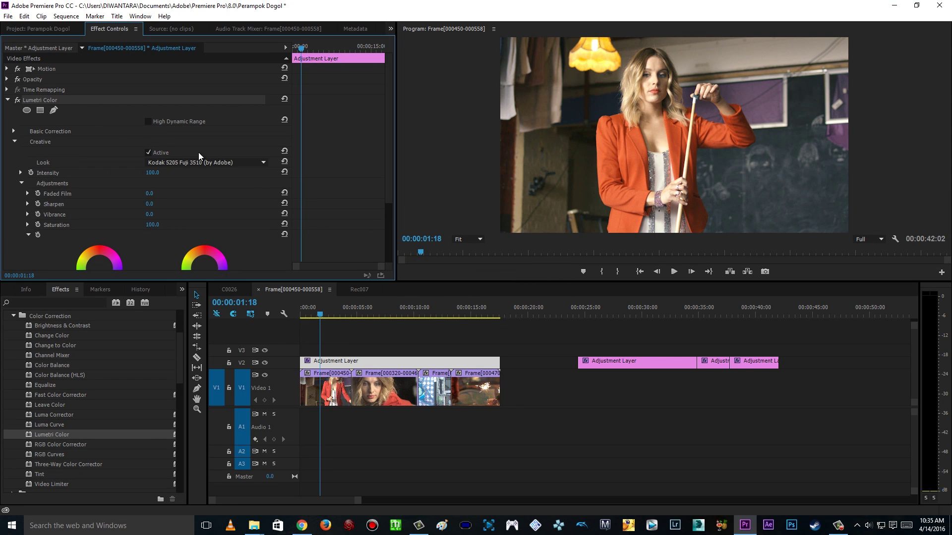
pyautogui.click(15, 141)
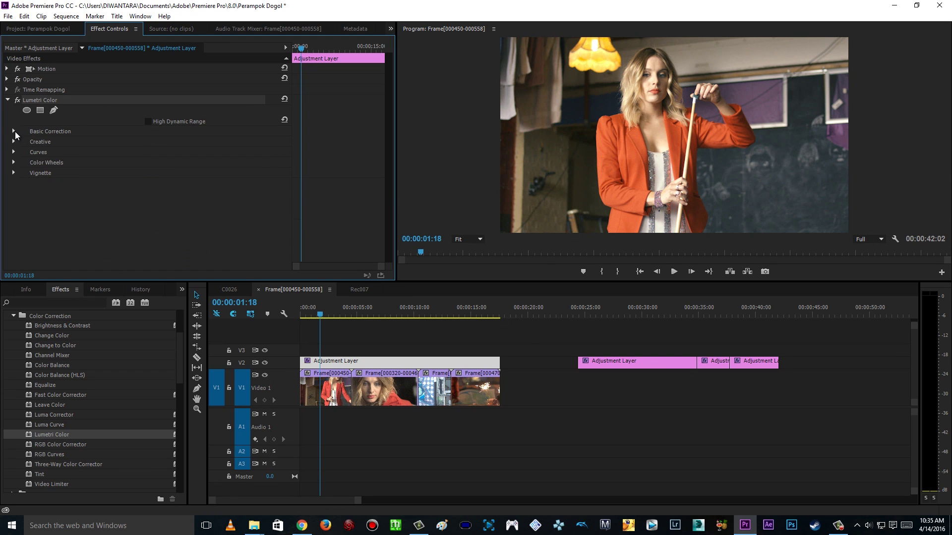
pyautogui.click(15, 131)
pyautogui.moveTo(389, 118); pyautogui.dragTo(388, 174)
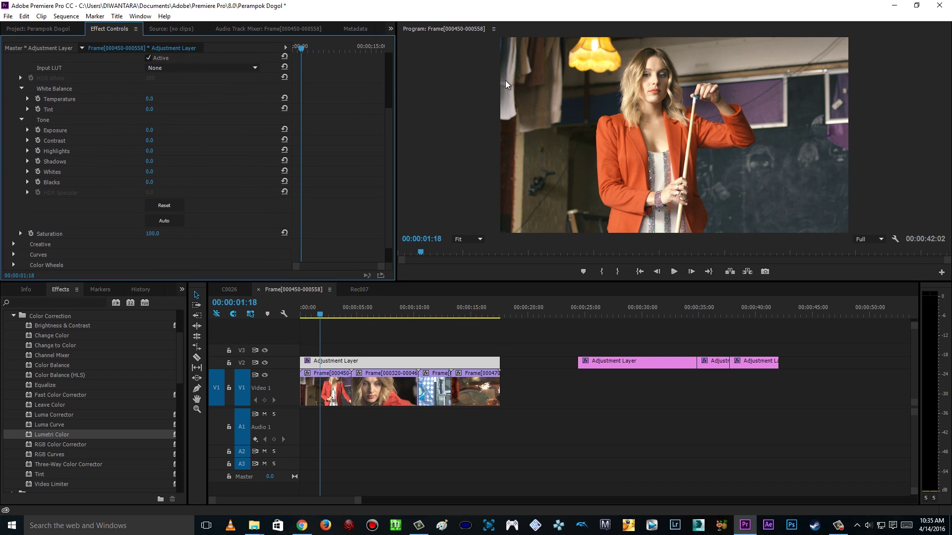
pyautogui.click(28, 150)
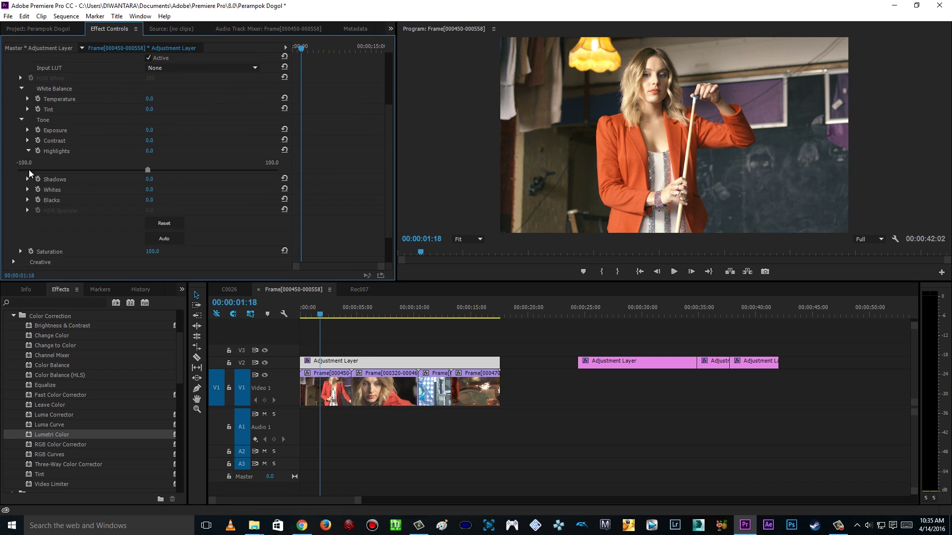
pyautogui.click(27, 179)
pyautogui.click(28, 208)
pyautogui.click(28, 235)
pyautogui.scroll(-5, 389, 153)
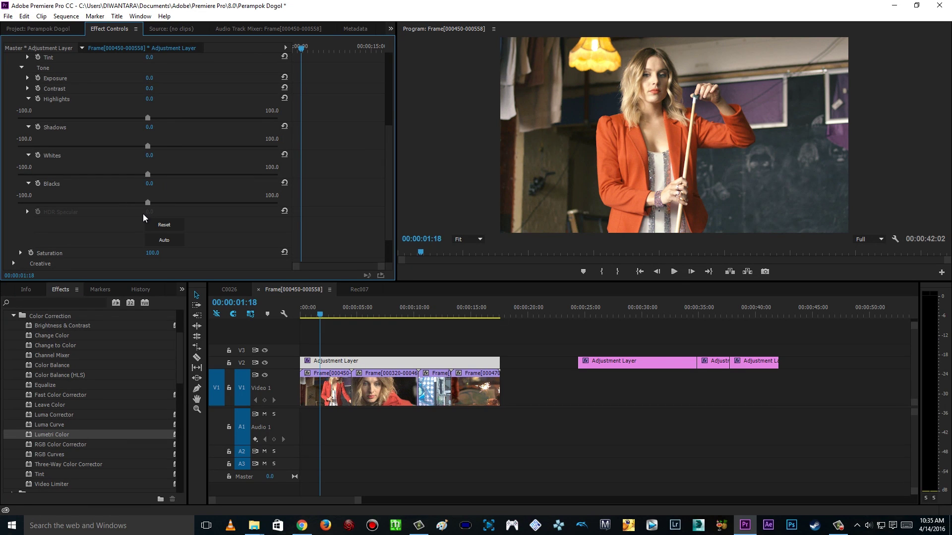
# - Test several Highlights amounts in Basic Correction and set Highlights to -100
pyautogui.click(147, 118)
pyautogui.moveTo(95, 118); pyautogui.dragTo(18, 118)
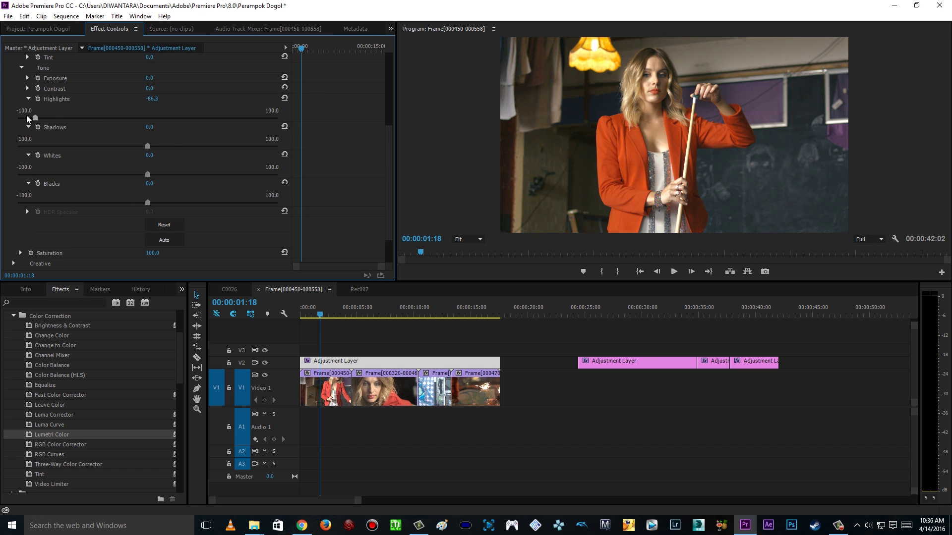
pyautogui.click(134, 118)
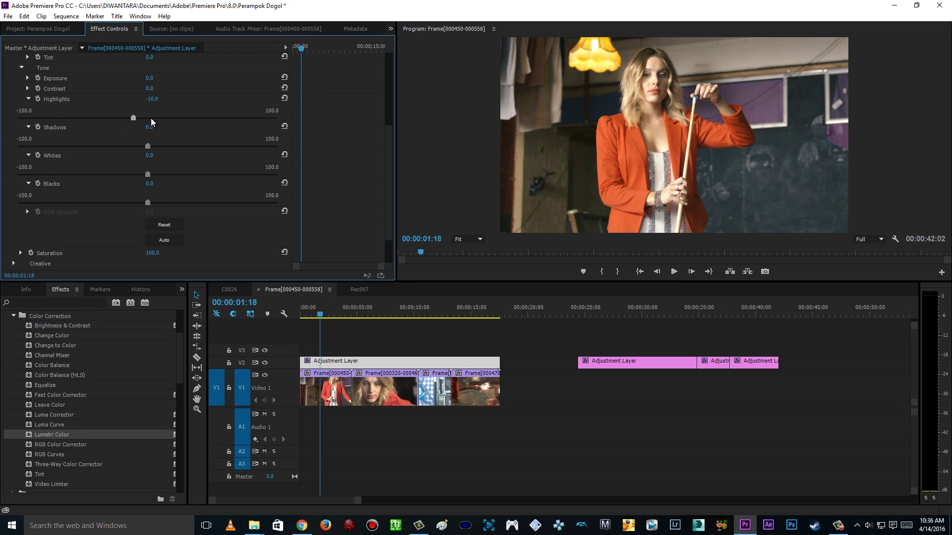
pyautogui.moveTo(147, 119); pyautogui.dragTo(17, 118)
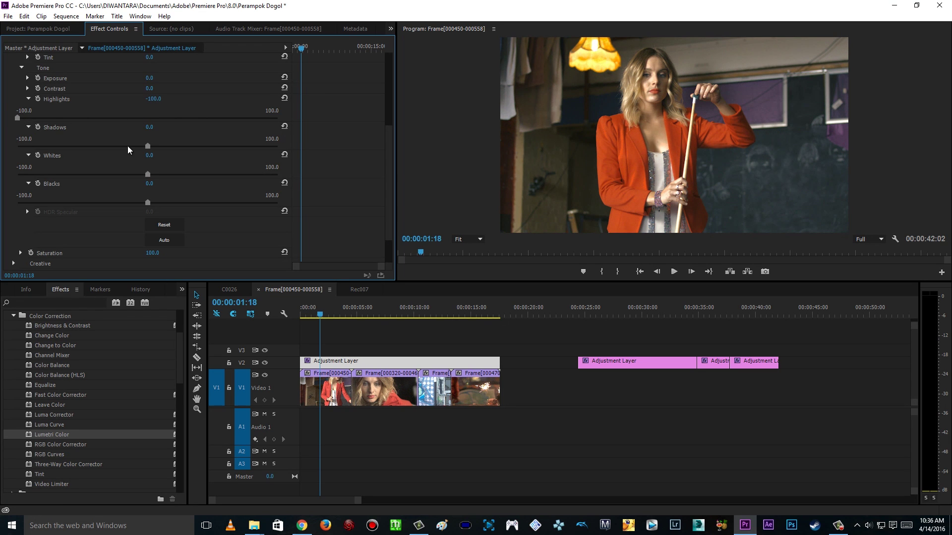
# - Compare lower and higher Shadows amounts in Basic Correction and set Shadows to 29.1
pyautogui.moveTo(147, 147); pyautogui.dragTo(182, 147)
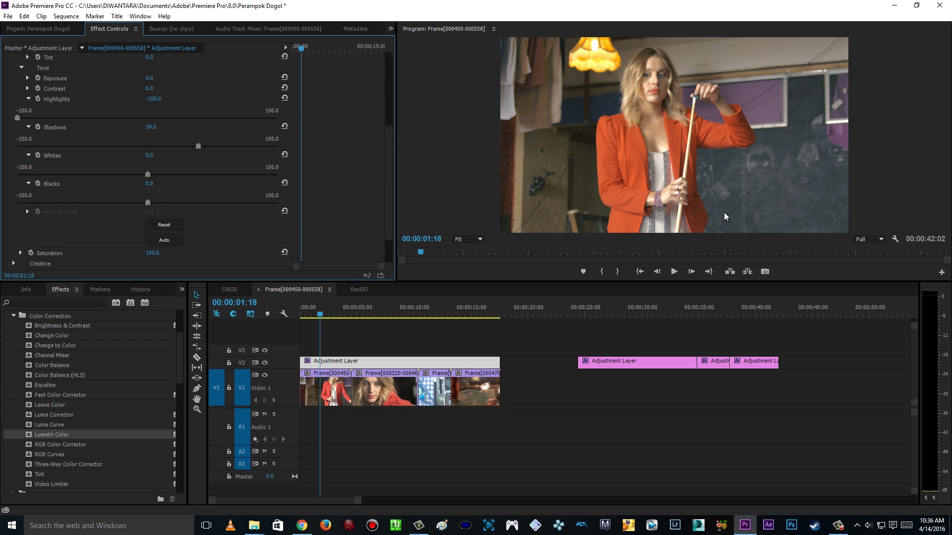
pyautogui.moveTo(199, 146); pyautogui.dragTo(199, 147)
pyautogui.click(147, 145)
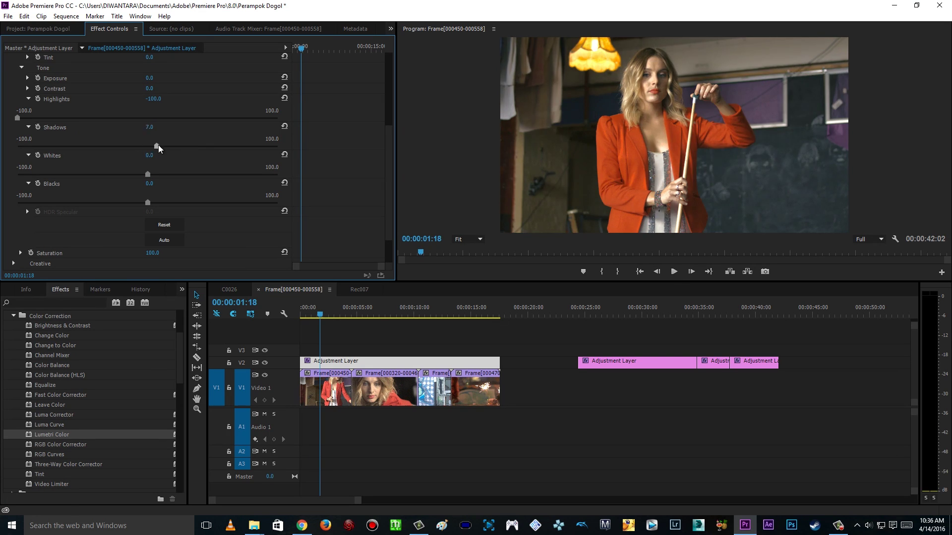
pyautogui.click(184, 146)
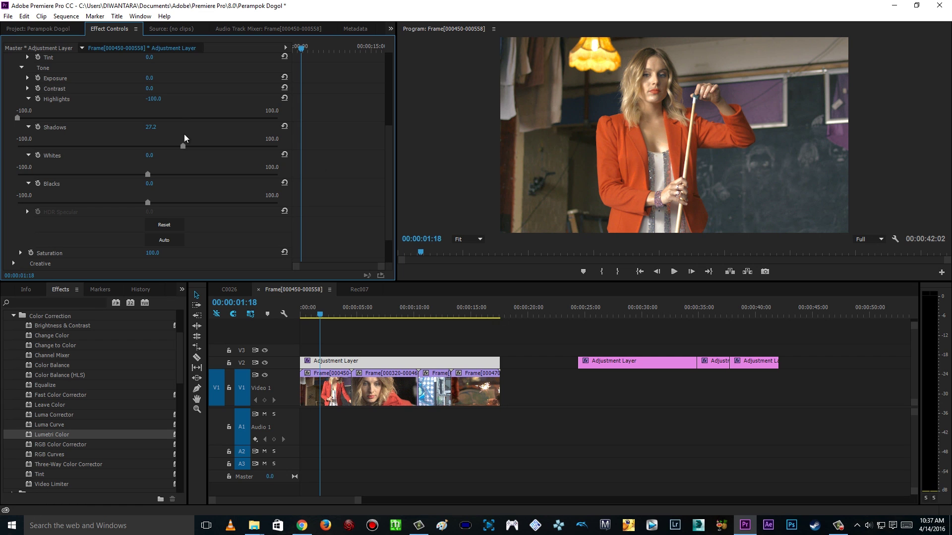
pyautogui.moveTo(181, 144); pyautogui.dragTo(153, 146)
# - Set Basic Correction's Whites to 14.3 and Blacks to -33.3
pyautogui.moveTo(148, 175); pyautogui.dragTo(154, 175)
pyautogui.moveTo(166, 177); pyautogui.dragTo(136, 202)
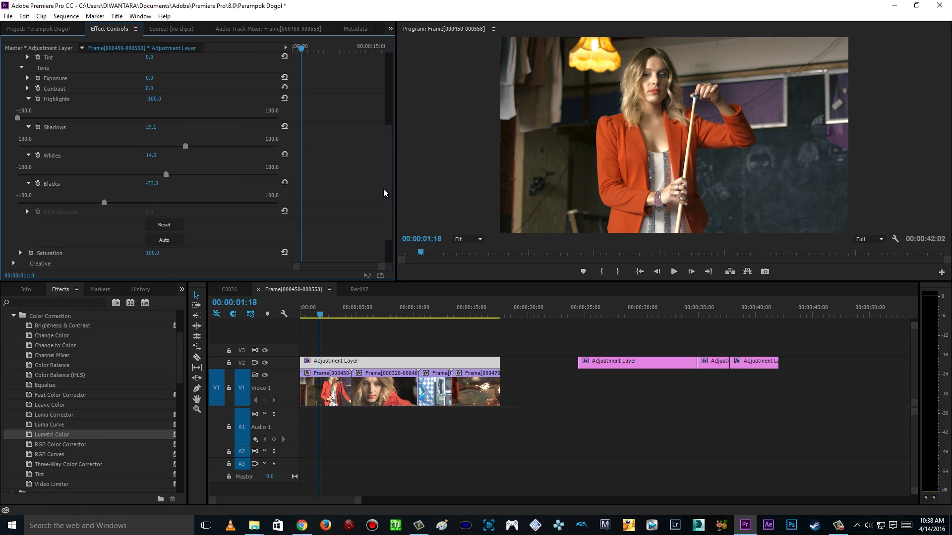
# - Try a Basic Correction Saturation of 72.8 and restore its default
pyautogui.moveTo(389, 189); pyautogui.dragTo(387, 212)
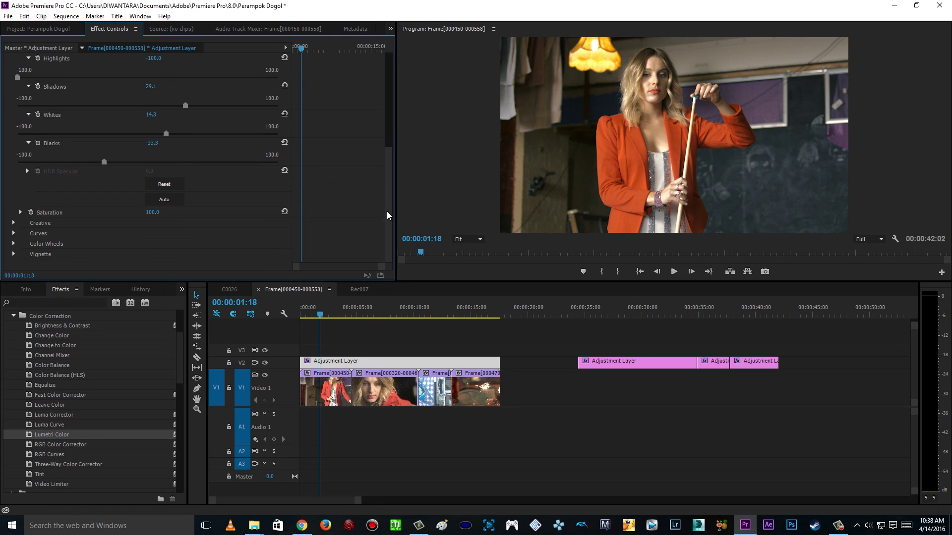
pyautogui.click(21, 213)
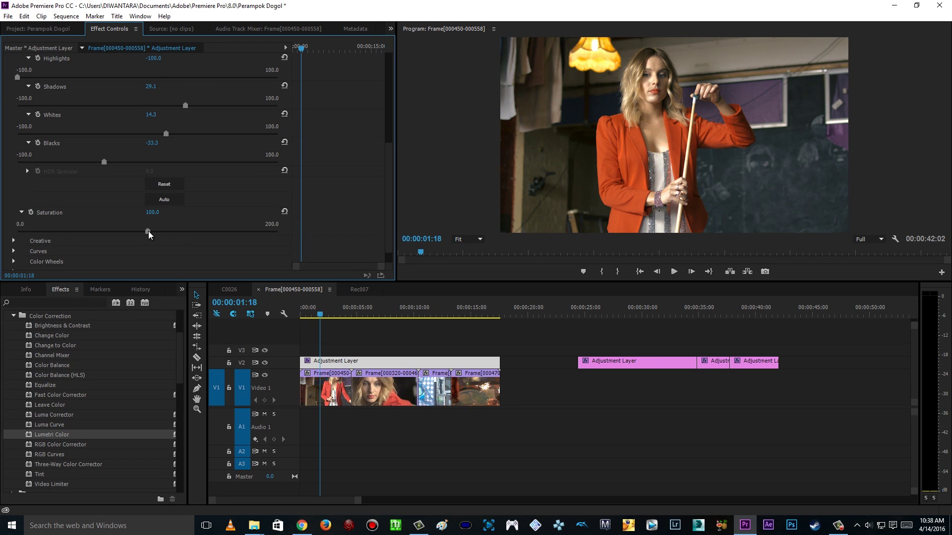
pyautogui.moveTo(148, 231); pyautogui.dragTo(108, 231)
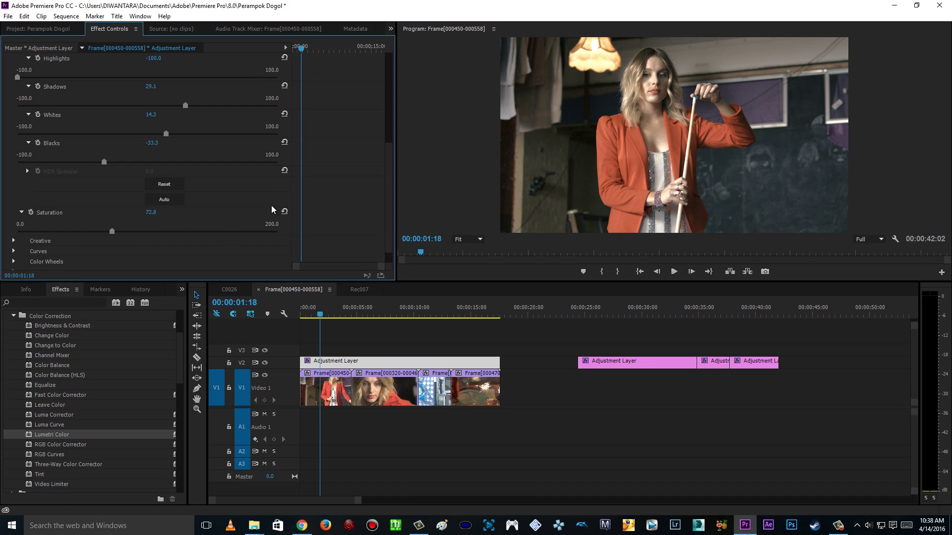
# - Switch from Basic Correction to the Creative adjustments, try a Saturation of 119.2 and reset it
pyautogui.scroll(5, 391, 182)
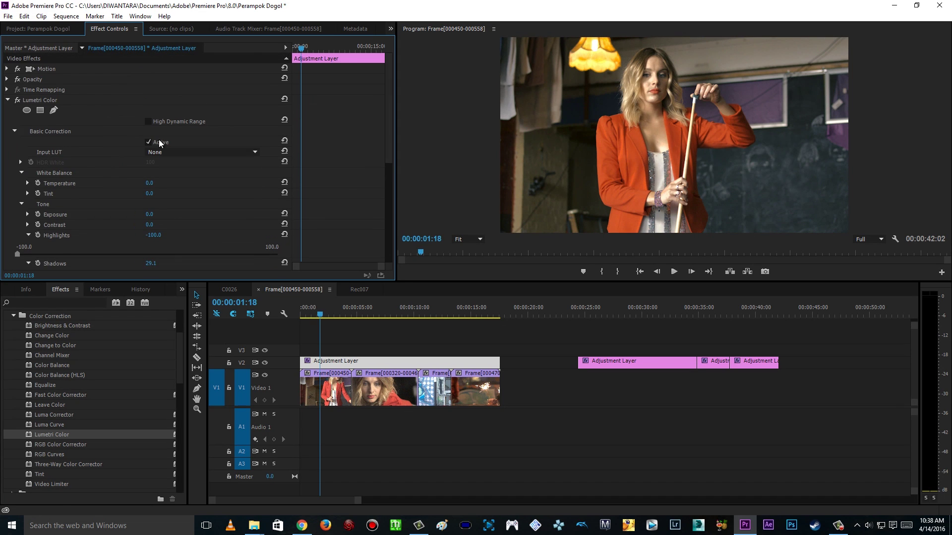
pyautogui.click(15, 132)
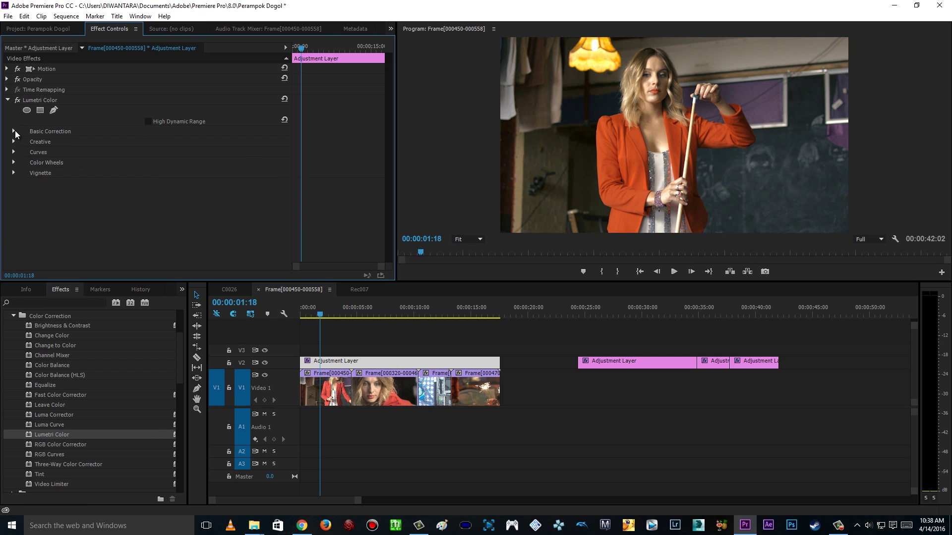
pyautogui.click(14, 143)
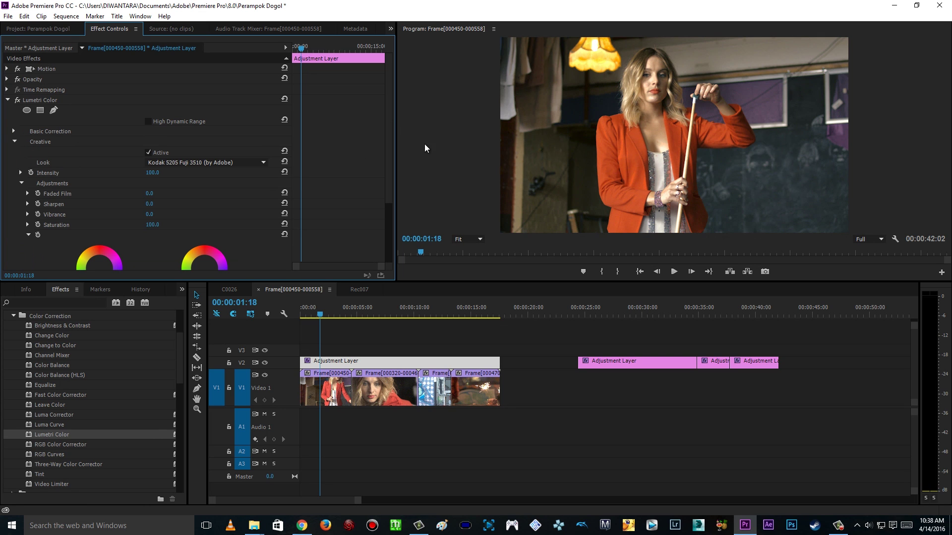
pyautogui.scroll(-3, 391, 117)
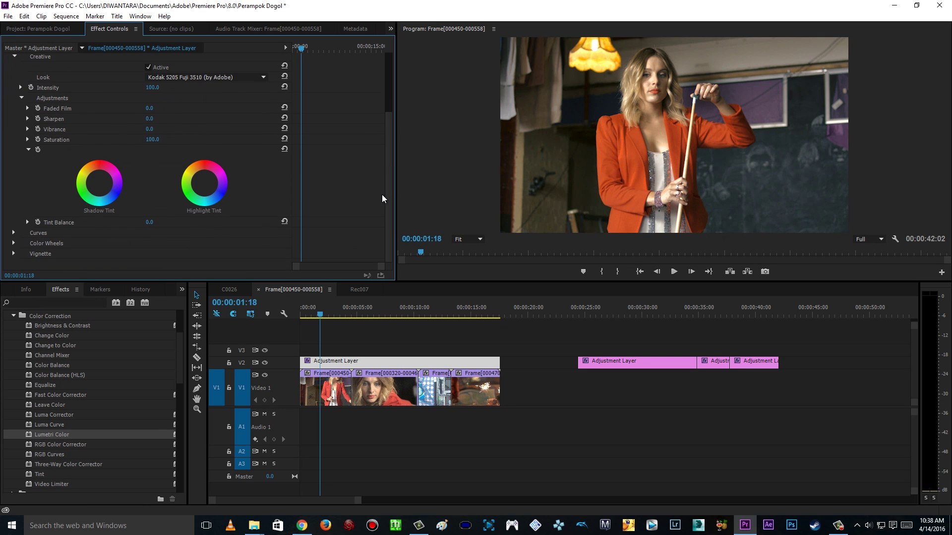
pyautogui.click(28, 140)
pyautogui.click(28, 129)
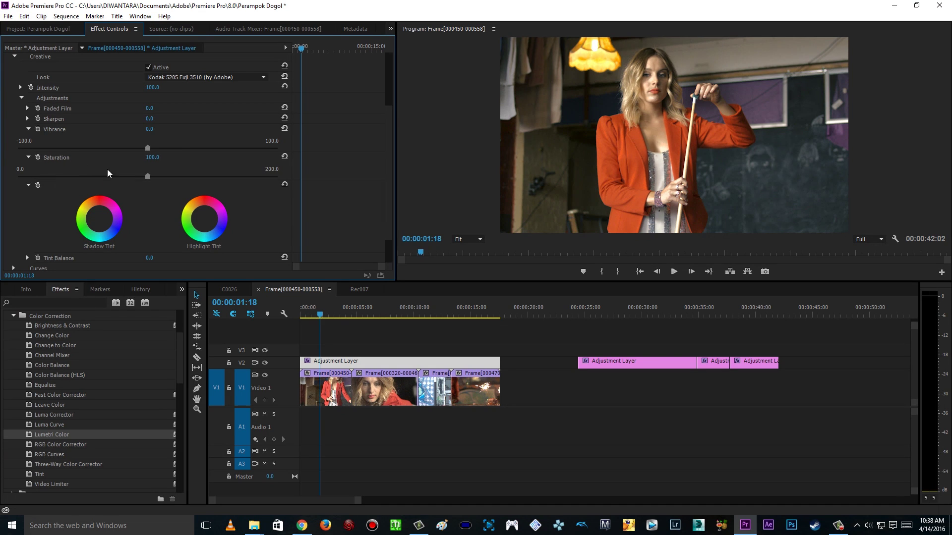
pyautogui.moveTo(147, 177); pyautogui.dragTo(153, 176)
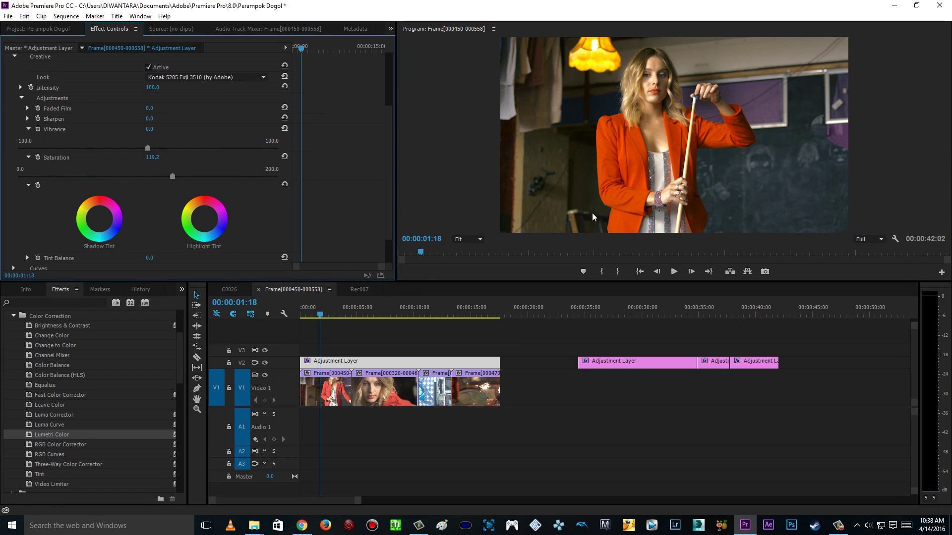
pyautogui.click(284, 156)
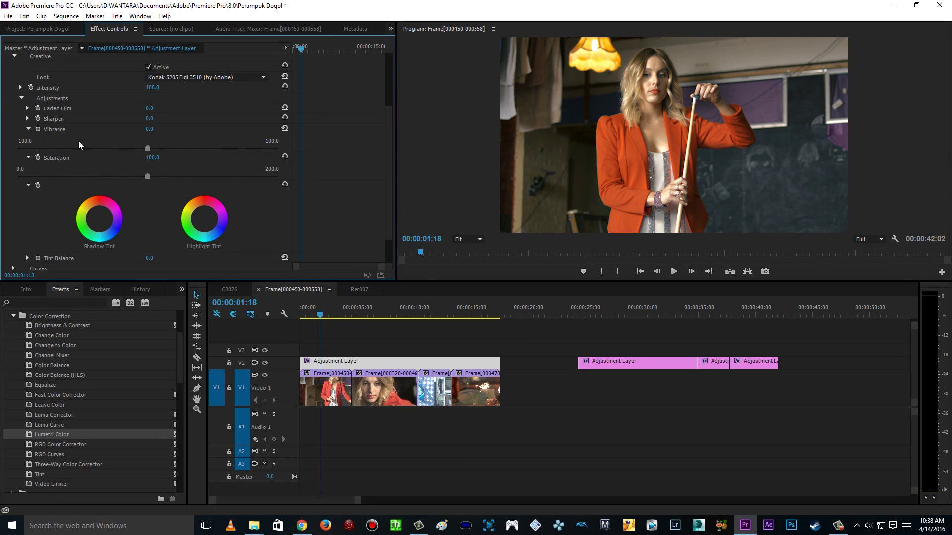
# - Try out the Creative Vibrance and Faded Film adjustments and return both to 0
pyautogui.moveTo(149, 148); pyautogui.dragTo(216, 150)
pyautogui.moveTo(139, 147)
pyautogui.mouseDown()
pyautogui.moveTo(256, 147)
pyautogui.moveTo(119, 148)
pyautogui.moveTo(244, 152)
pyautogui.moveTo(150, 157)
pyautogui.mouseUp()
pyautogui.click(284, 128)
pyautogui.click(27, 108)
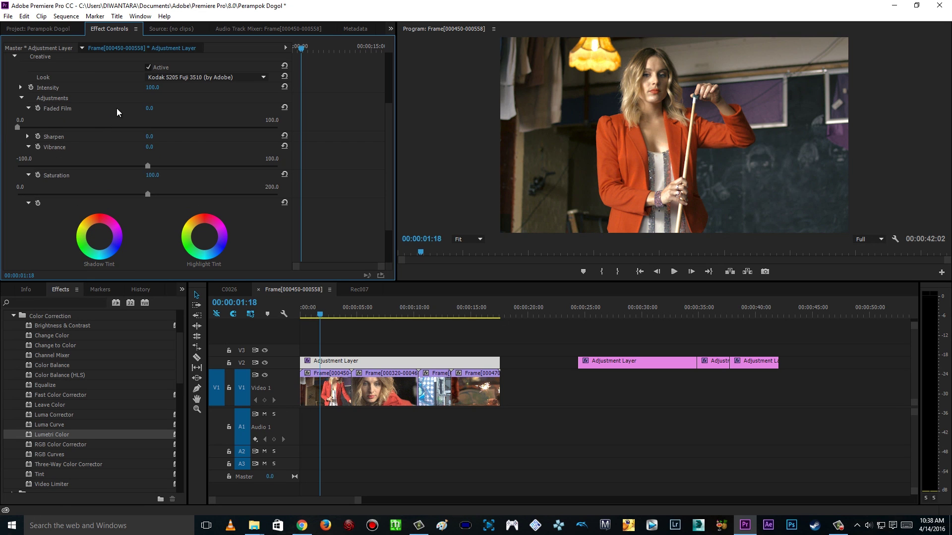
pyautogui.moveTo(18, 127)
pyautogui.mouseDown()
pyautogui.moveTo(147, 127)
pyautogui.moveTo(6, 130)
pyautogui.mouseUp()
# - Collapse Creative, expand Curves and add shadow, midtone and highlight points to the white RGB curve
pyautogui.moveTo(391, 135); pyautogui.dragTo(384, 91)
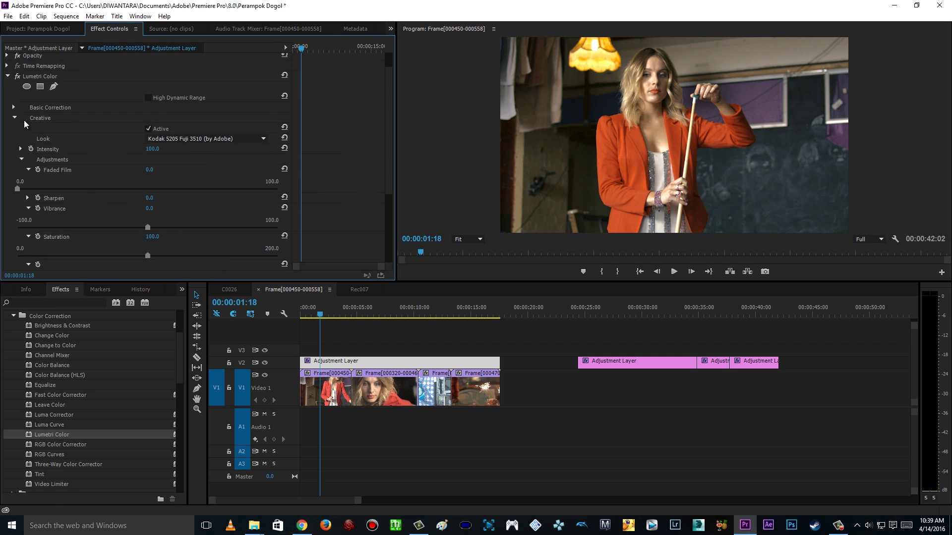
pyautogui.click(14, 118)
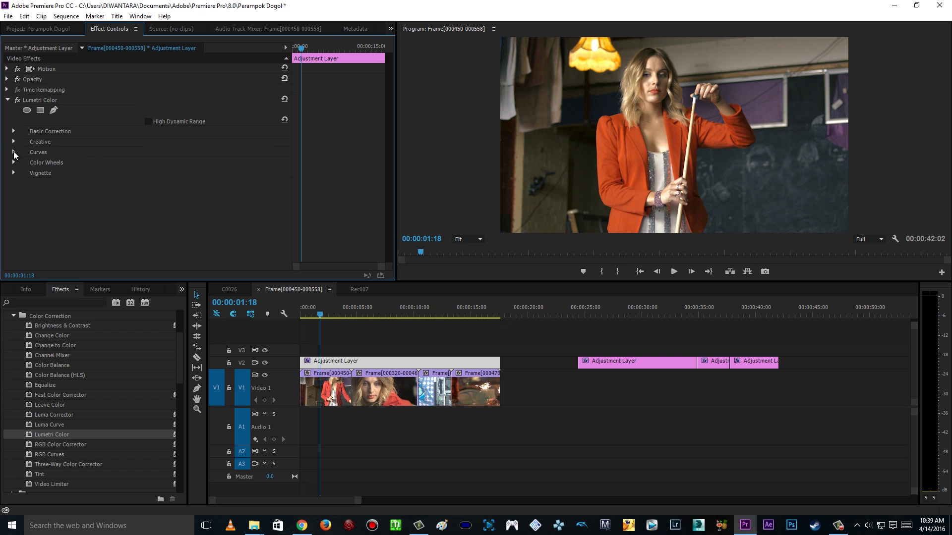
pyautogui.click(15, 153)
pyautogui.moveTo(388, 118); pyautogui.dragTo(388, 165)
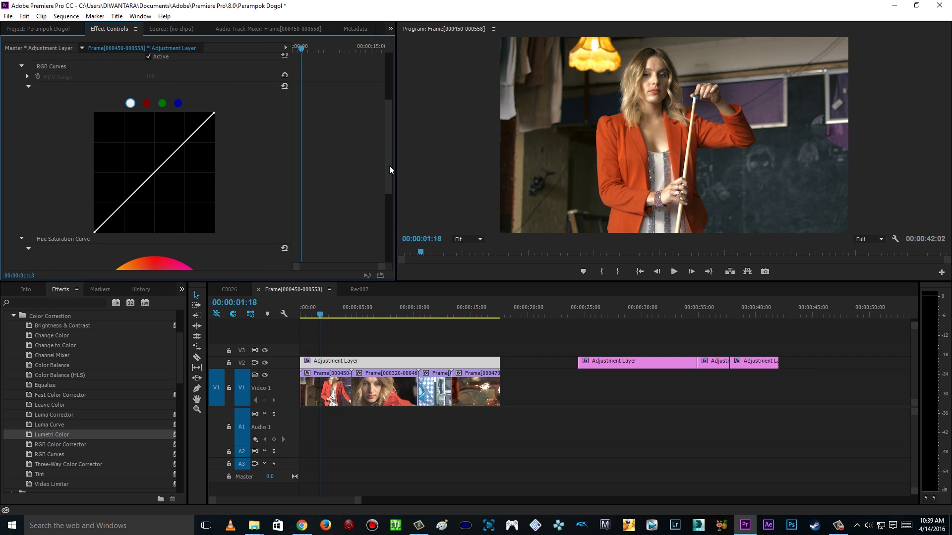
pyautogui.scroll(-1, 226, 175)
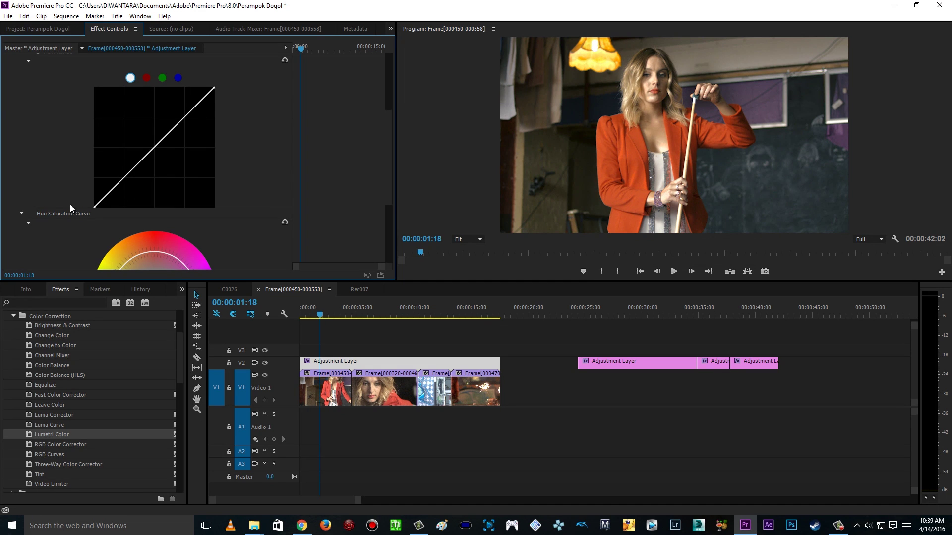
pyautogui.click(124, 178)
pyautogui.click(155, 146)
pyautogui.click(185, 117)
# - Lower the shadow point of the white RGB curve slightly and fine-tune its highlight point for more contrast
pyautogui.moveTo(123, 178); pyautogui.dragTo(125, 181)
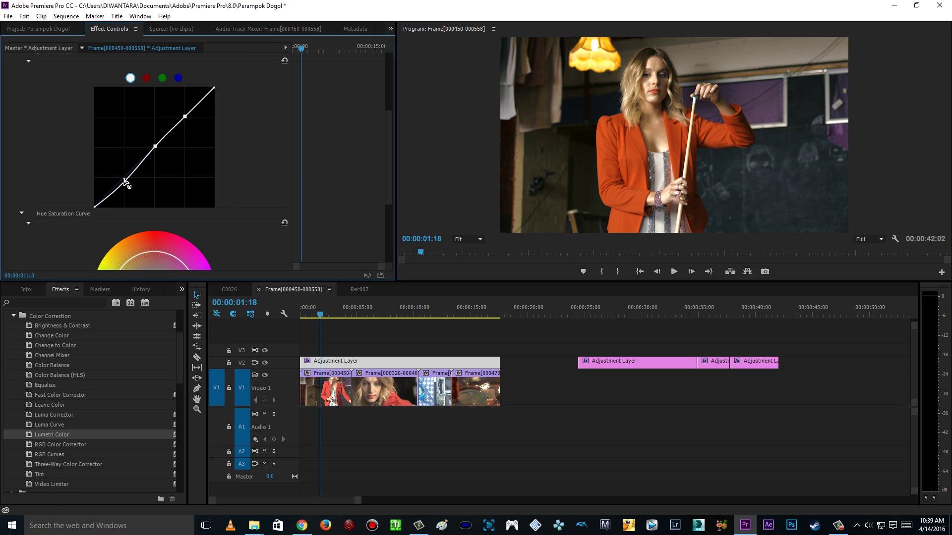
pyautogui.moveTo(124, 179)
pyautogui.mouseDown()
pyautogui.moveTo(114, 170)
pyautogui.moveTo(123, 183)
pyautogui.mouseUp()
pyautogui.moveTo(391, 128)
pyautogui.mouseDown()
pyautogui.moveTo(388, 76)
pyautogui.moveTo(388, 126)
pyautogui.mouseUp()
pyautogui.moveTo(124, 179); pyautogui.dragTo(123, 180)
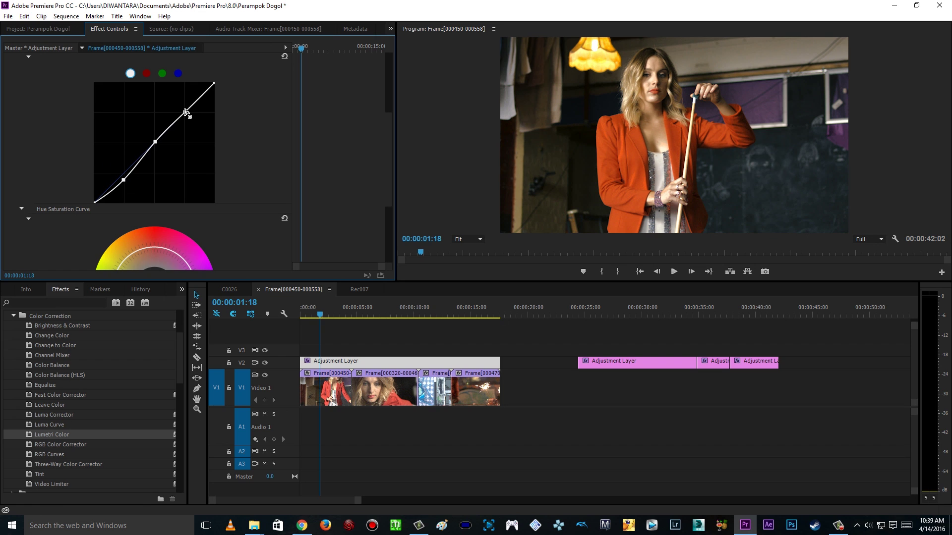
pyautogui.moveTo(185, 113)
pyautogui.mouseDown()
pyautogui.moveTo(183, 100)
pyautogui.moveTo(165, 133)
pyautogui.moveTo(190, 102)
pyautogui.moveTo(185, 113)
pyautogui.mouseUp()
pyautogui.moveTo(186, 114); pyautogui.dragTo(185, 114)
pyautogui.moveTo(124, 180); pyautogui.dragTo(123, 180)
# - Add control points all around the Hue Saturation Curve
pyautogui.scroll(-5, 389, 150)
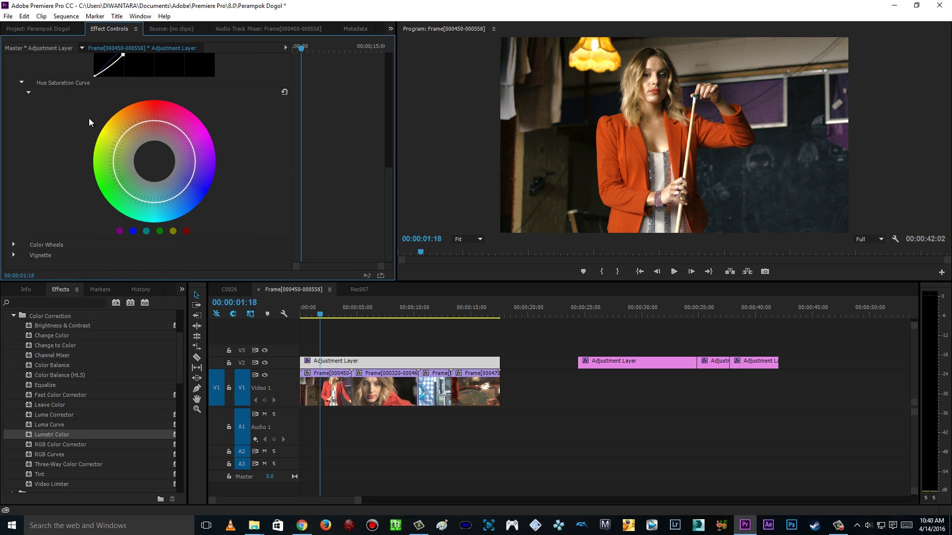
pyautogui.click(119, 231)
pyautogui.click(173, 231)
# - Test muting and boosting the reds on the Hue Saturation Curve, leaving the red point slightly raised
pyautogui.moveTo(154, 121); pyautogui.dragTo(155, 140)
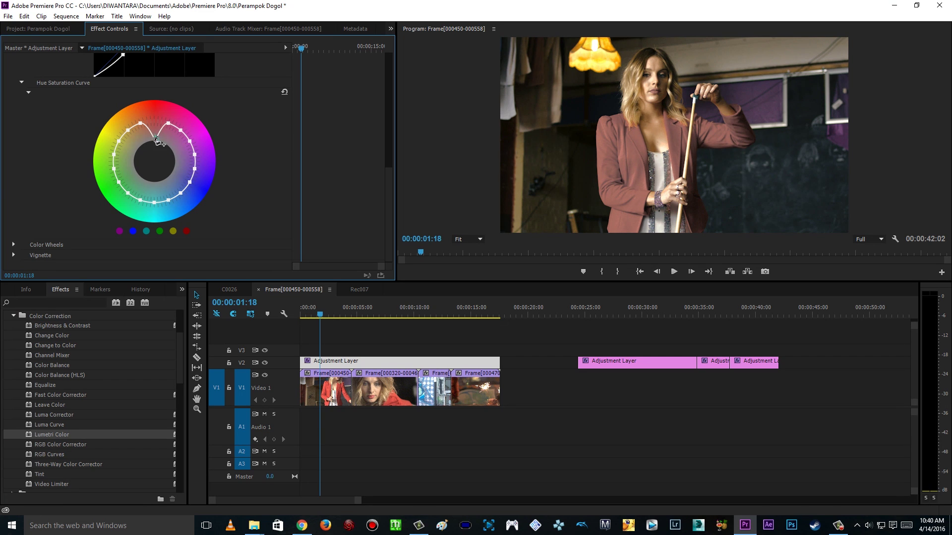
pyautogui.moveTo(156, 141); pyautogui.dragTo(153, 99)
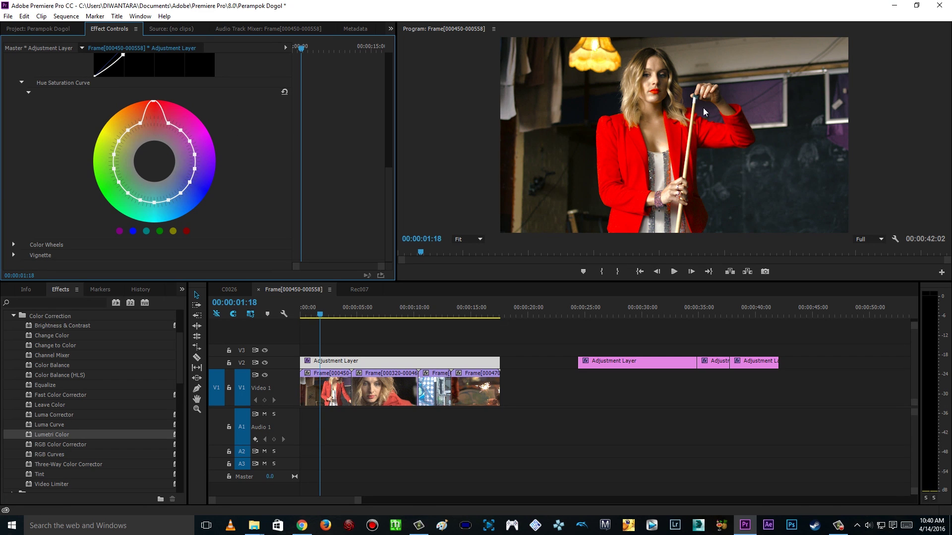
pyautogui.moveTo(143, 102); pyautogui.dragTo(155, 123)
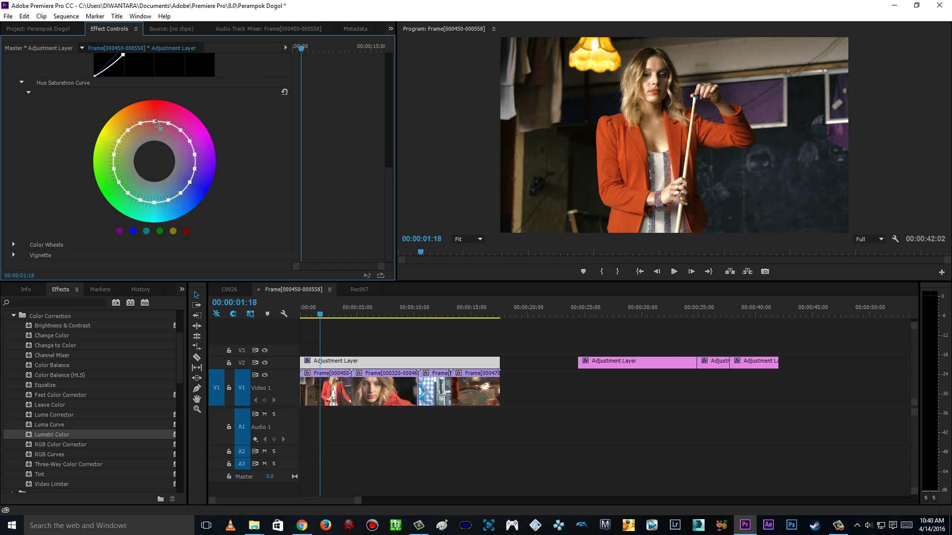
pyautogui.moveTo(155, 121); pyautogui.dragTo(153, 119)
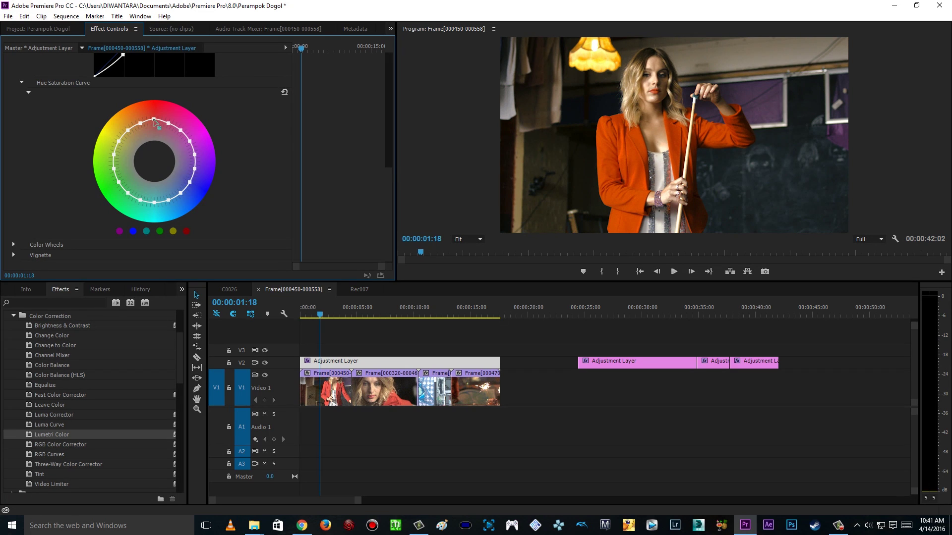
# - Pull the cyan-blue point of the Hue Saturation Curve outward to boost those hues, and collapse Curves
pyautogui.moveTo(168, 200); pyautogui.dragTo(189, 203)
pyautogui.scroll(1, 387, 195)
pyautogui.scroll(-1, 387, 199)
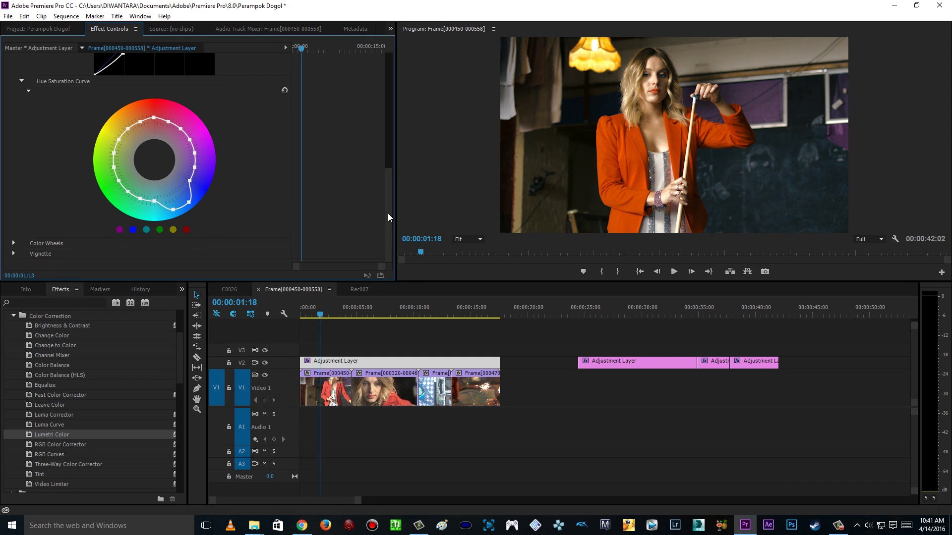
pyautogui.moveTo(392, 181); pyautogui.dragTo(388, 84)
pyautogui.click(14, 106)
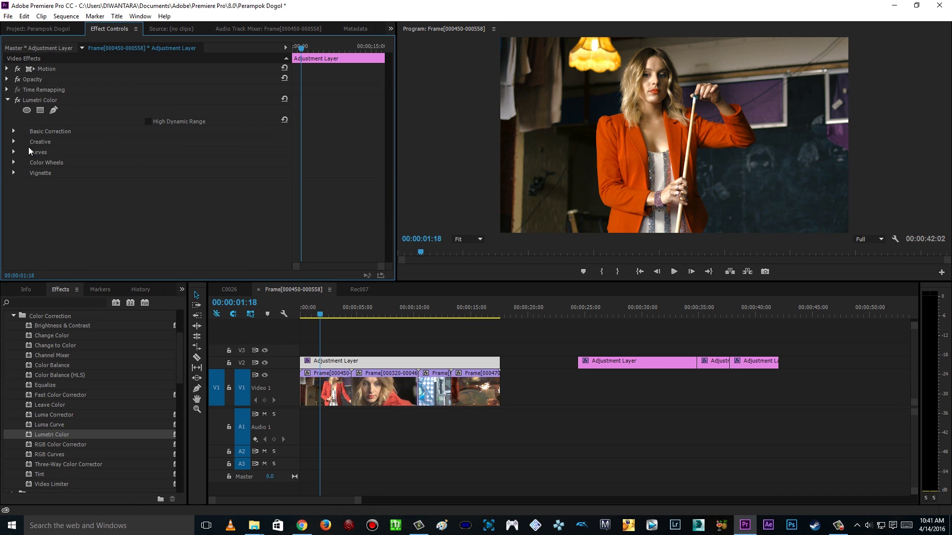
# - Expand Color Wheels and tint the Highlights slightly toward orange and the Shadows slightly toward cyan-blue
pyautogui.click(14, 163)
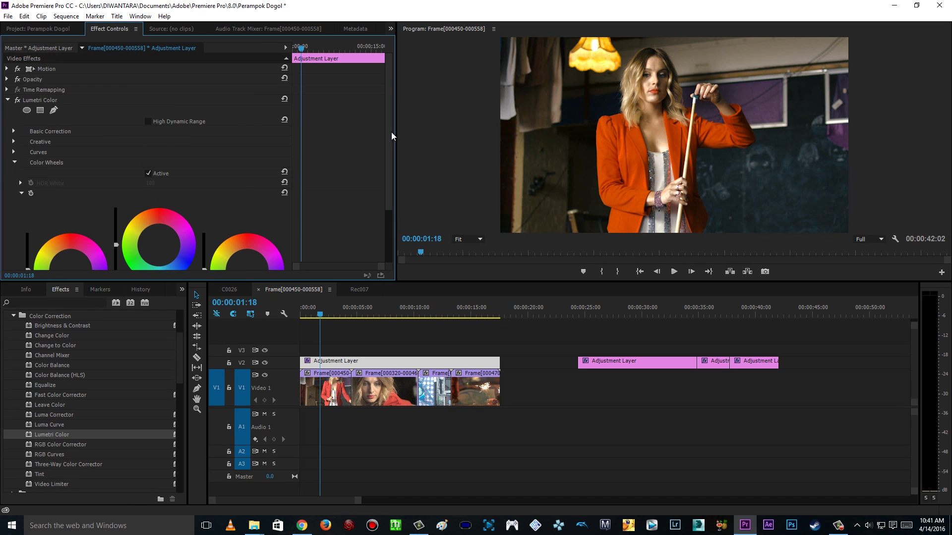
pyautogui.scroll(-3, 390, 159)
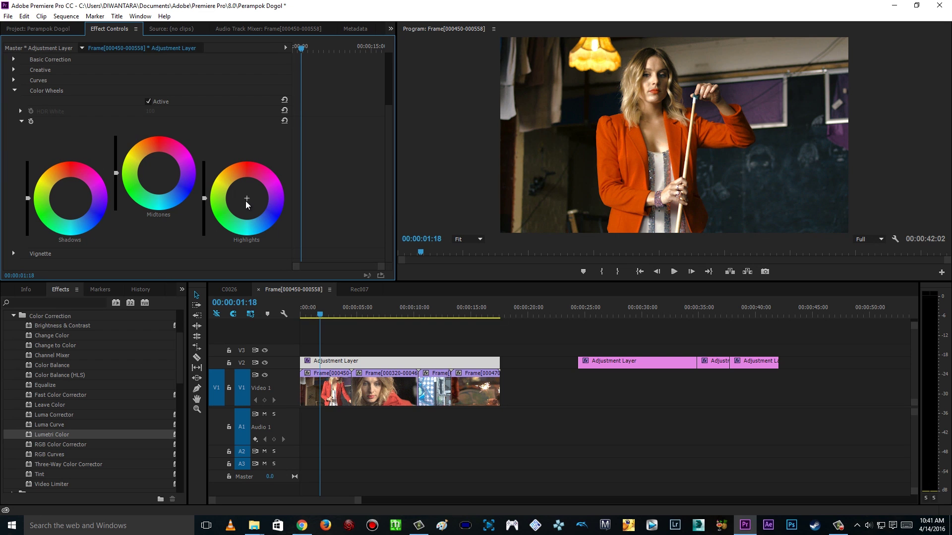
pyautogui.click(246, 198)
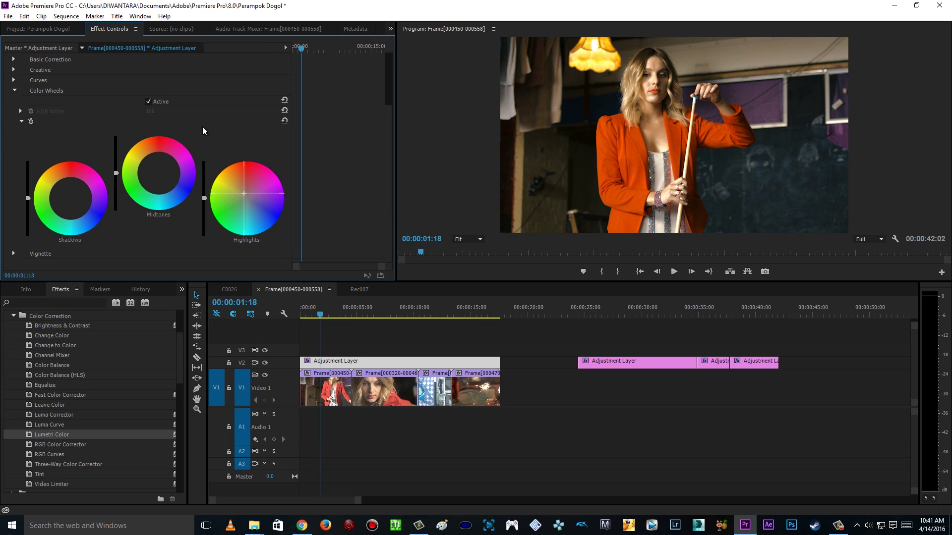
pyautogui.click(69, 203)
pyautogui.moveTo(80, 210); pyautogui.dragTo(104, 264)
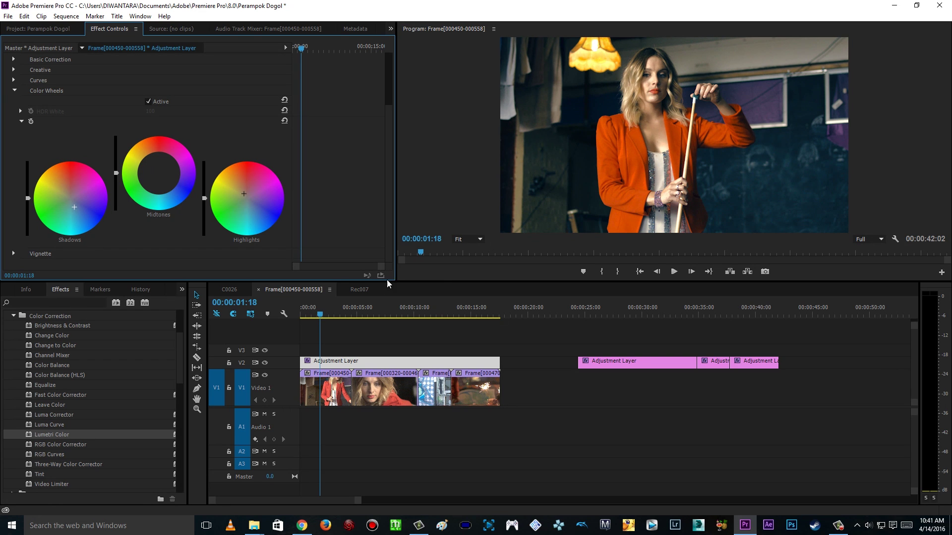
# - Compare the first clip with and without the V2 grade, and check how the grade looks on the second and third clips
pyautogui.click(264, 364)
pyautogui.click(264, 363)
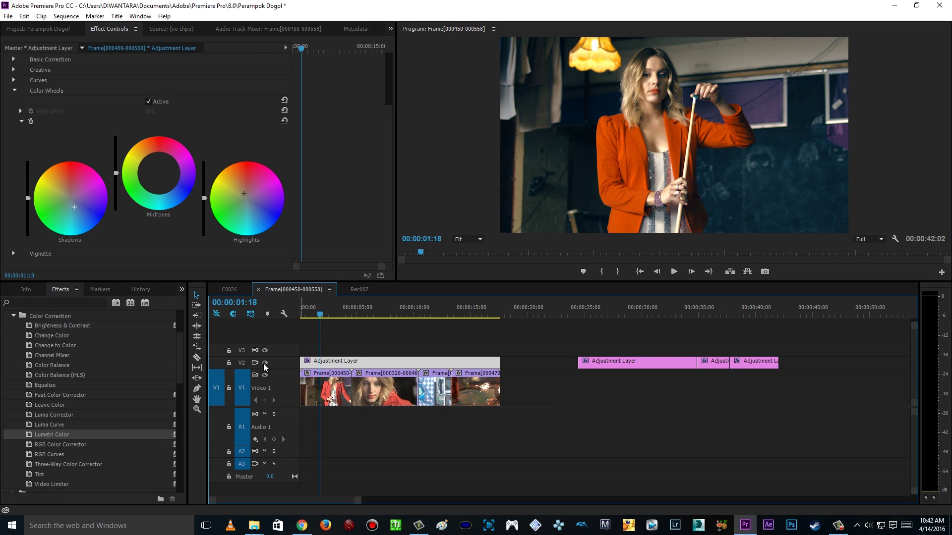
pyautogui.click(263, 363)
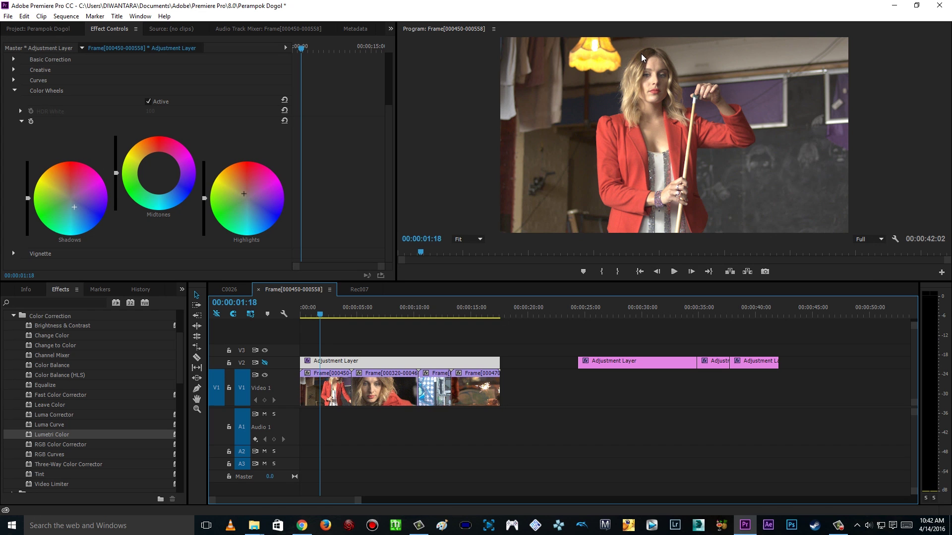
pyautogui.click(264, 363)
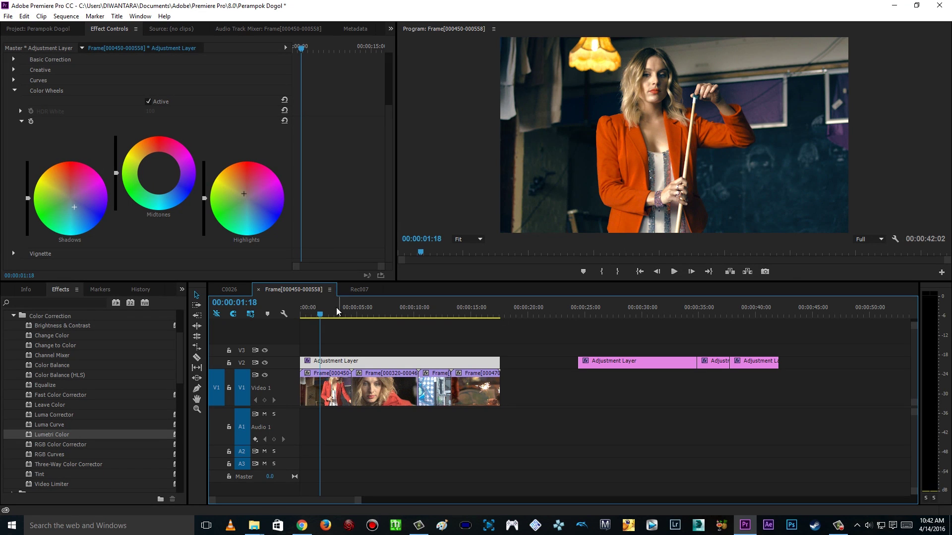
pyautogui.moveTo(323, 313); pyautogui.dragTo(388, 319)
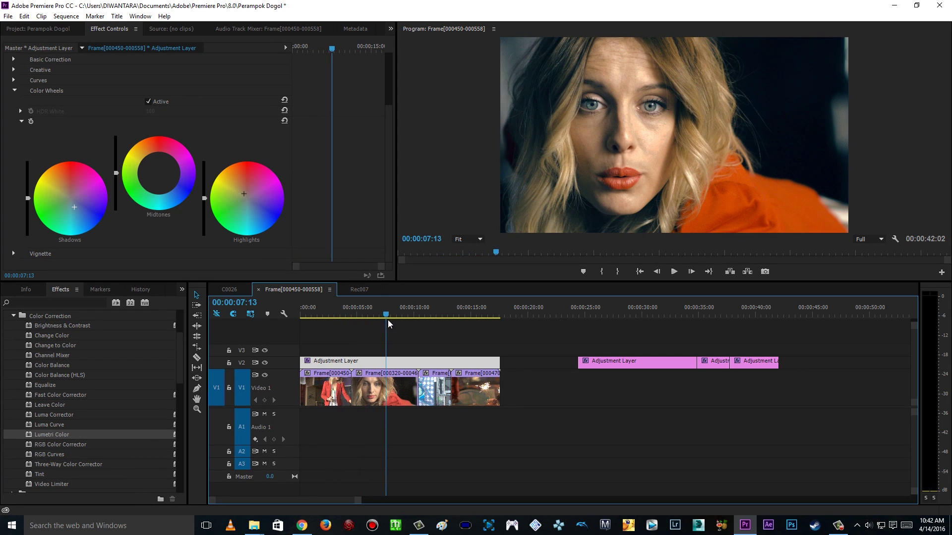
pyautogui.click(391, 397)
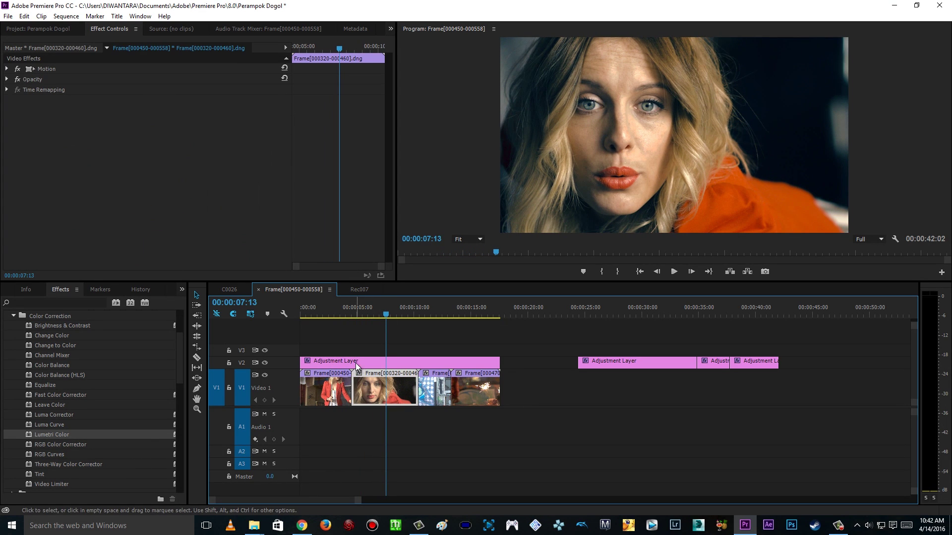
pyautogui.moveTo(387, 314); pyautogui.dragTo(435, 317)
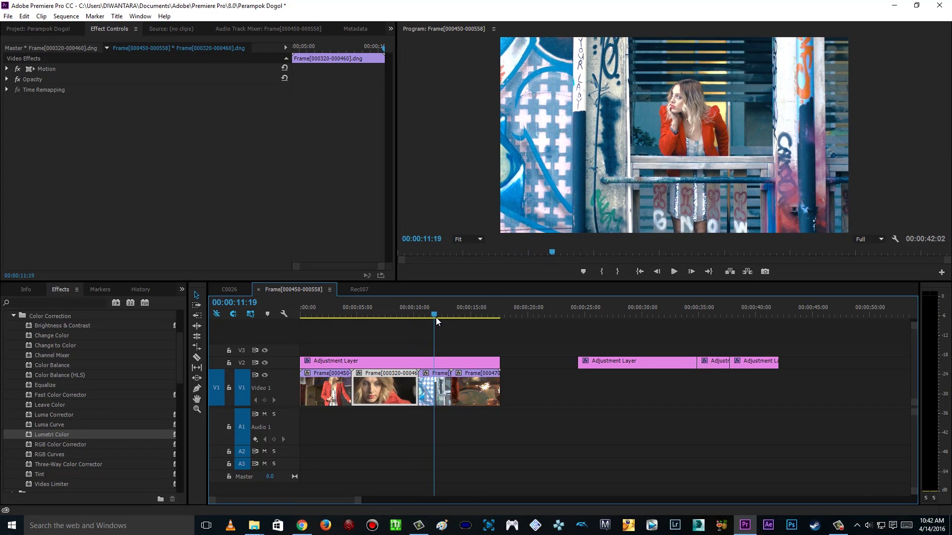
# - Split the adjustment layer at 00:00:11:09 and align the cut with the start of the third clip
pyautogui.moveTo(432, 316)
pyautogui.mouseDown()
pyautogui.moveTo(340, 311)
pyautogui.moveTo(429, 316)
pyautogui.mouseUp()
pyautogui.click(409, 364)
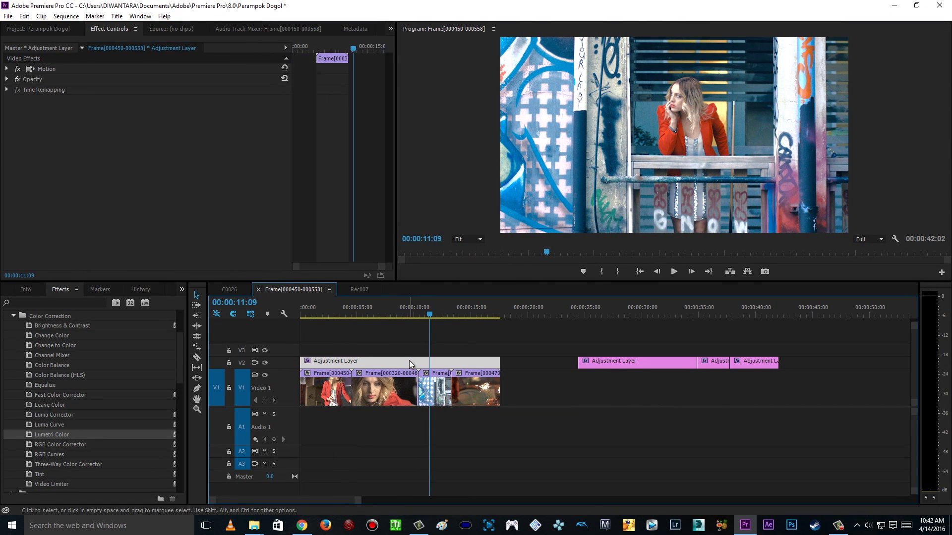
pyautogui.hotkey('ctrl', 'k')
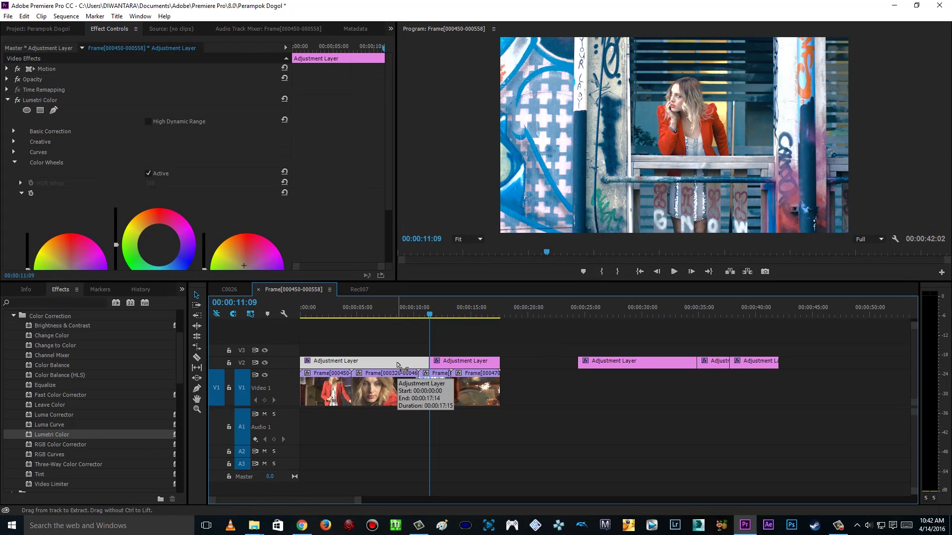
pyautogui.moveTo(426, 360); pyautogui.dragTo(419, 361)
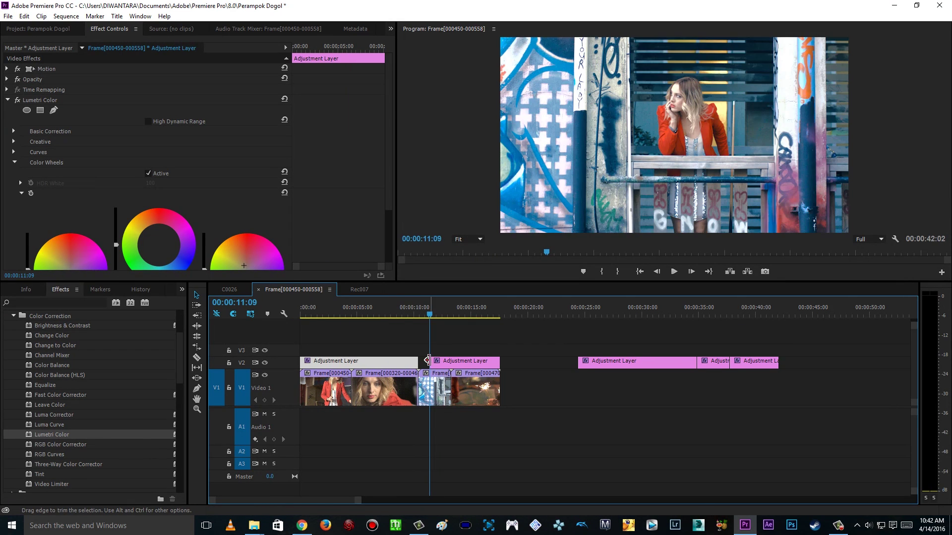
pyautogui.click(434, 381)
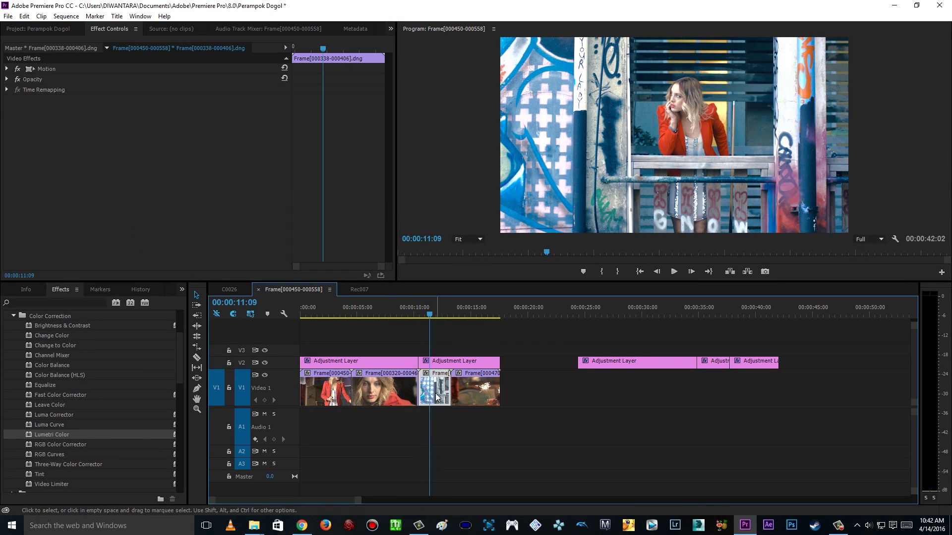
# - Split the second adjustment layer segment in the fourth clip and align the cut with the start of that clip
pyautogui.click(440, 364)
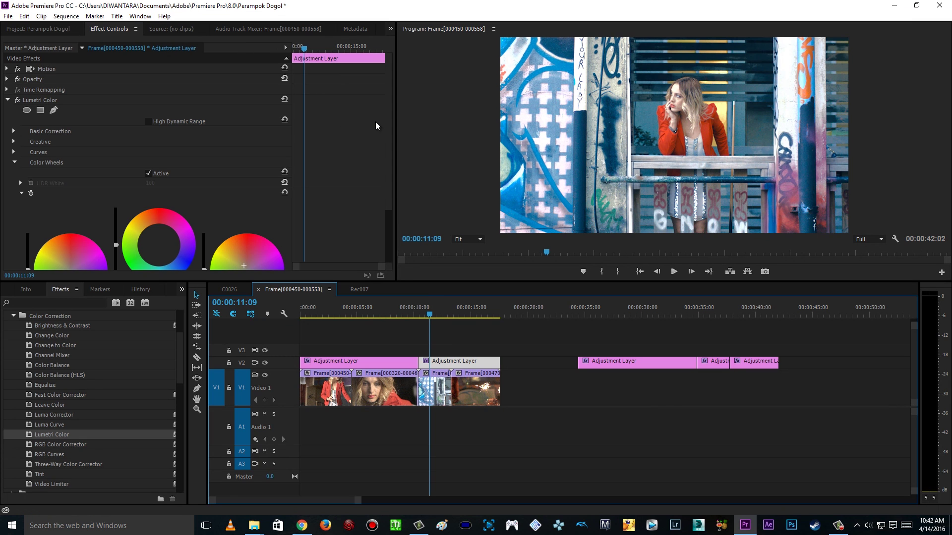
pyautogui.scroll(-2, 388, 121)
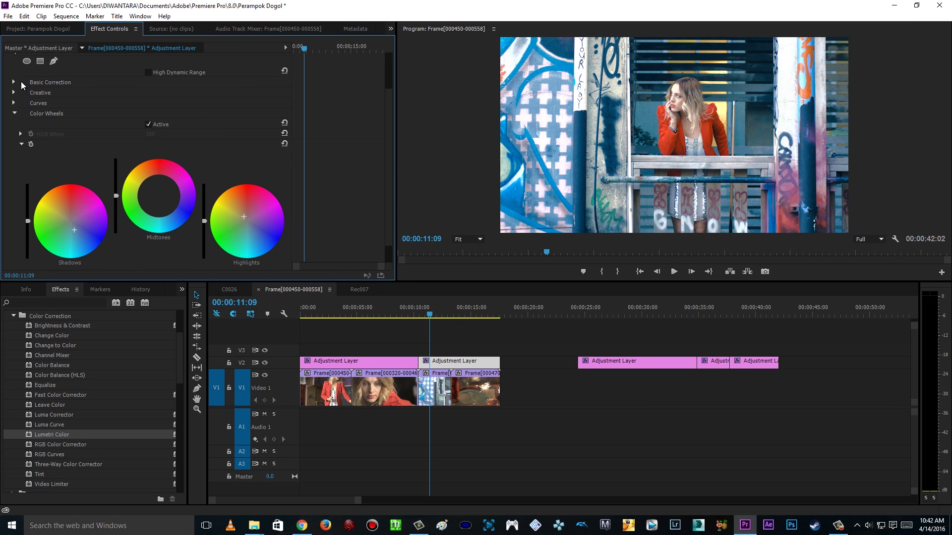
pyautogui.moveTo(443, 312); pyautogui.dragTo(489, 321)
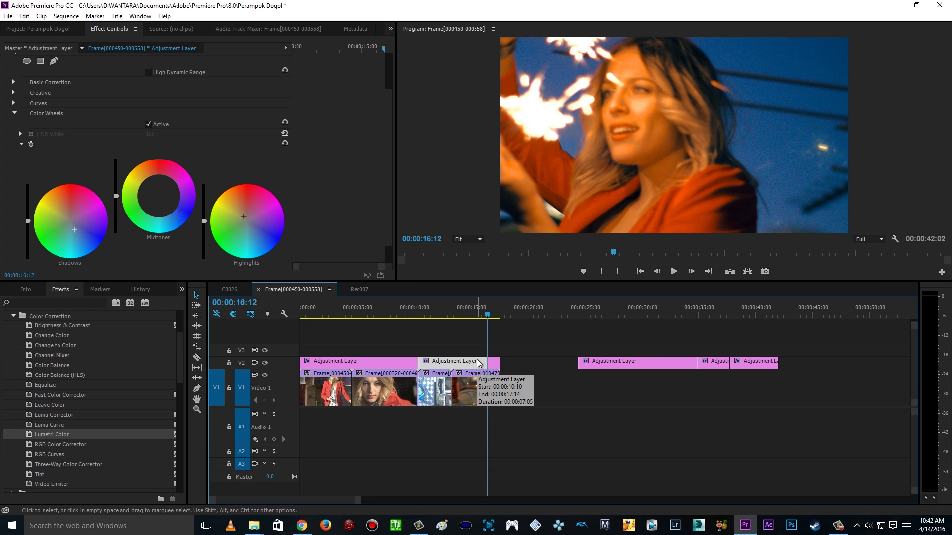
pyautogui.moveTo(499, 362); pyautogui.dragTo(452, 359)
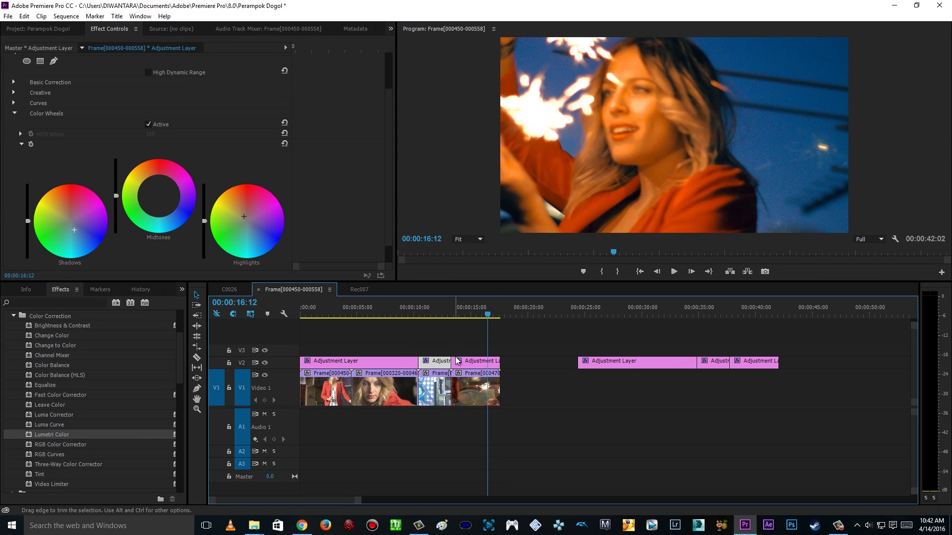
# - On the adjustment layer segment over the third clip, set the Basic Correction Whites to -36.0
pyautogui.click(436, 311)
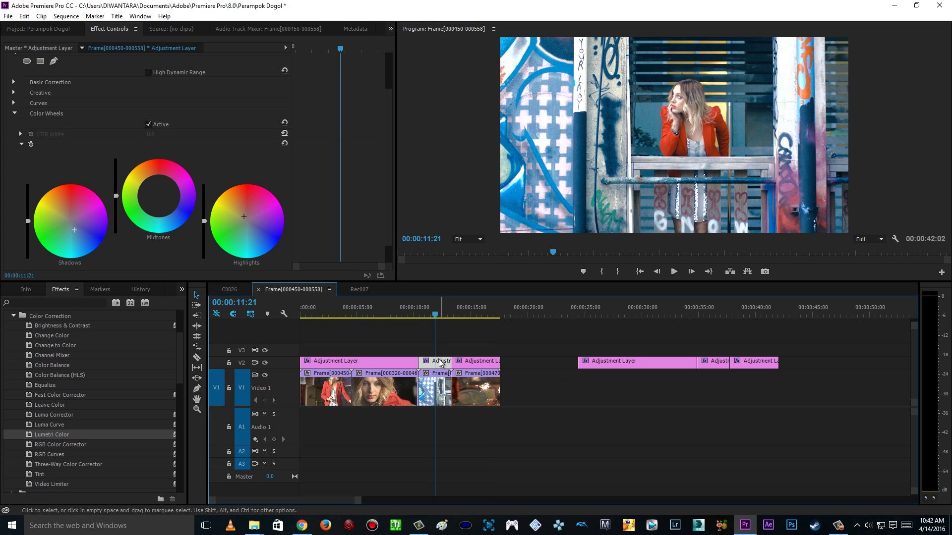
pyautogui.click(13, 83)
pyautogui.moveTo(385, 115); pyautogui.dragTo(389, 140)
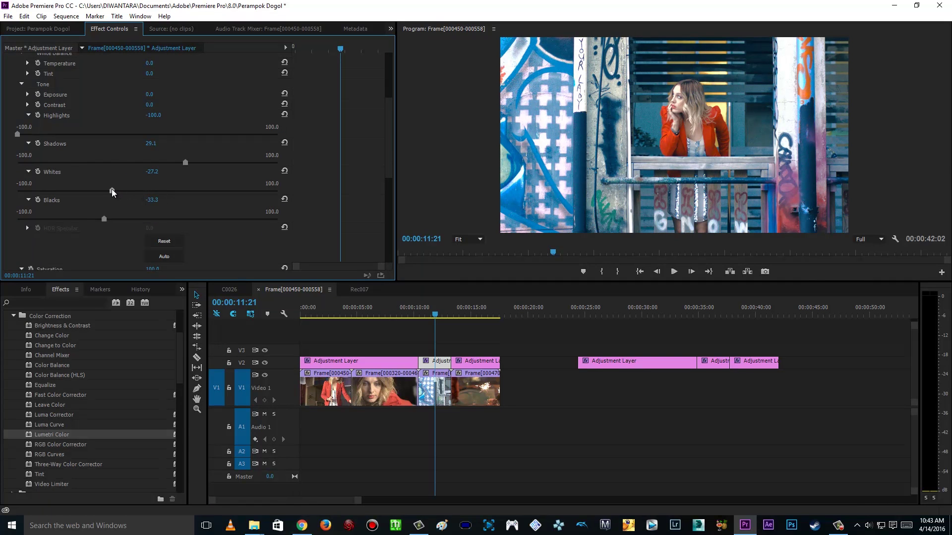
pyautogui.moveTo(115, 188)
pyautogui.mouseDown()
pyautogui.moveTo(180, 195)
pyautogui.moveTo(118, 195)
pyautogui.mouseUp()
# - Compare the third clip at 00:00:12:20 with and without the V2 grade, and move the playhead to the fourth clip at 00:00:16:16
pyautogui.moveTo(426, 313); pyautogui.dragTo(449, 313)
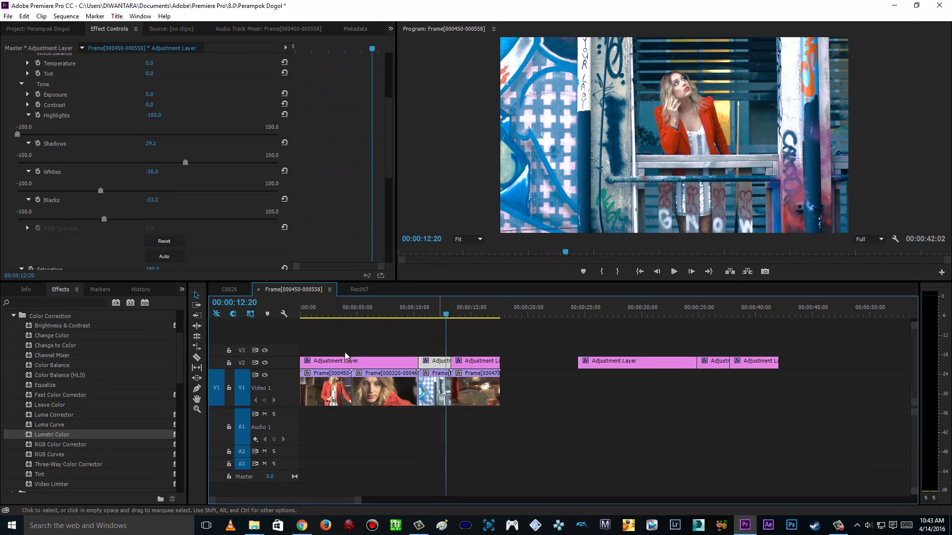
pyautogui.click(264, 362)
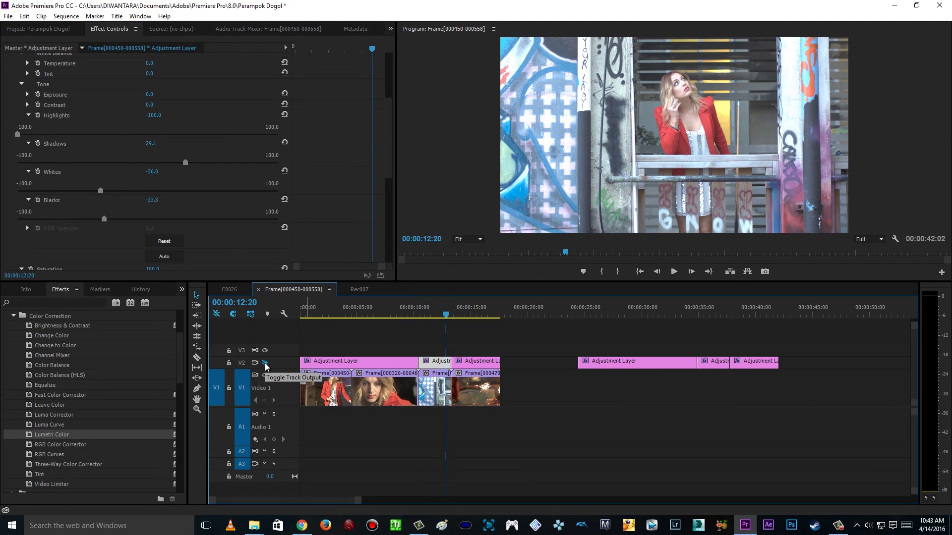
pyautogui.click(265, 363)
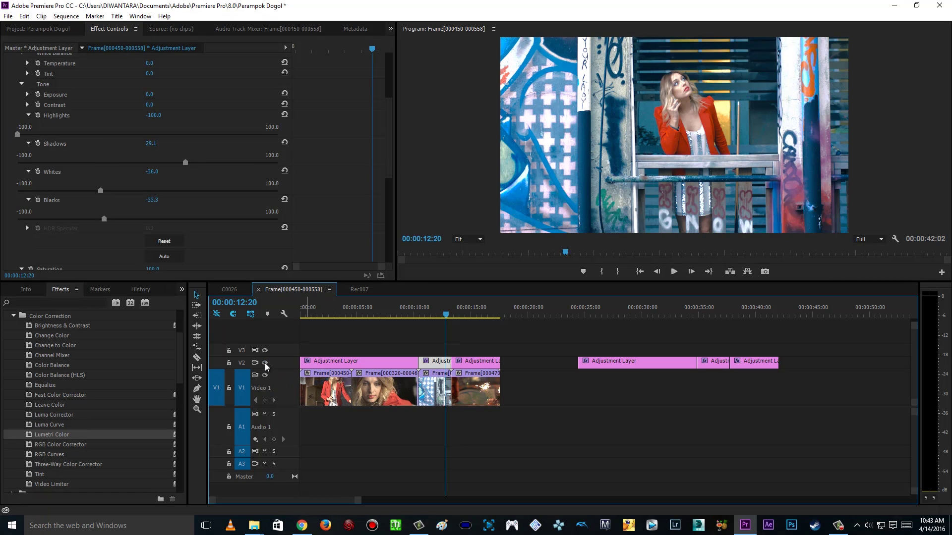
pyautogui.click(265, 363)
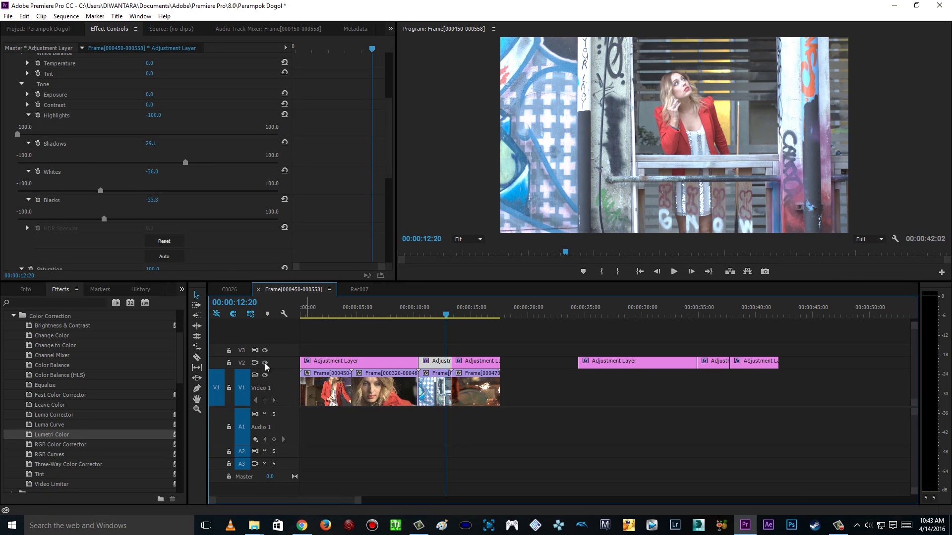
pyautogui.click(265, 362)
pyautogui.click(452, 312)
pyautogui.moveTo(452, 312); pyautogui.dragTo(490, 314)
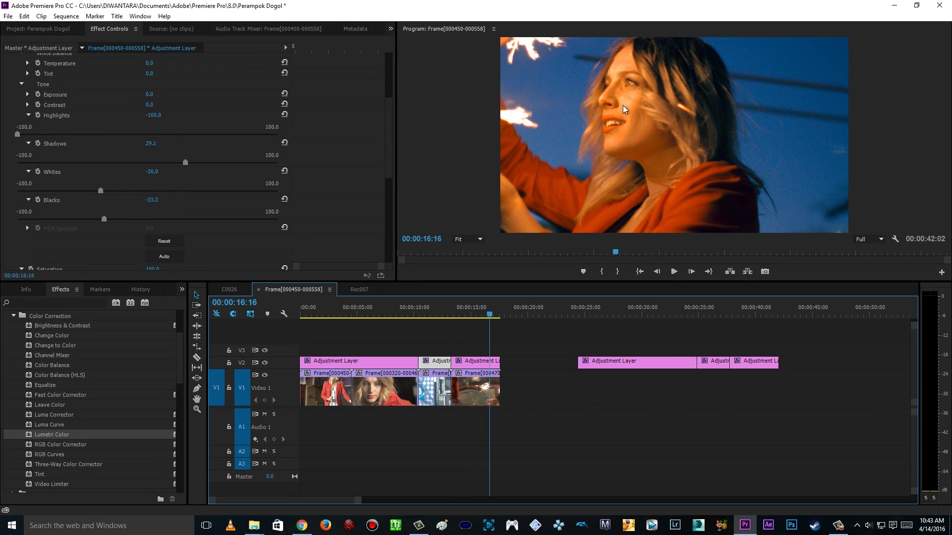
pyautogui.moveTo(18, 133); pyautogui.dragTo(43, 136)
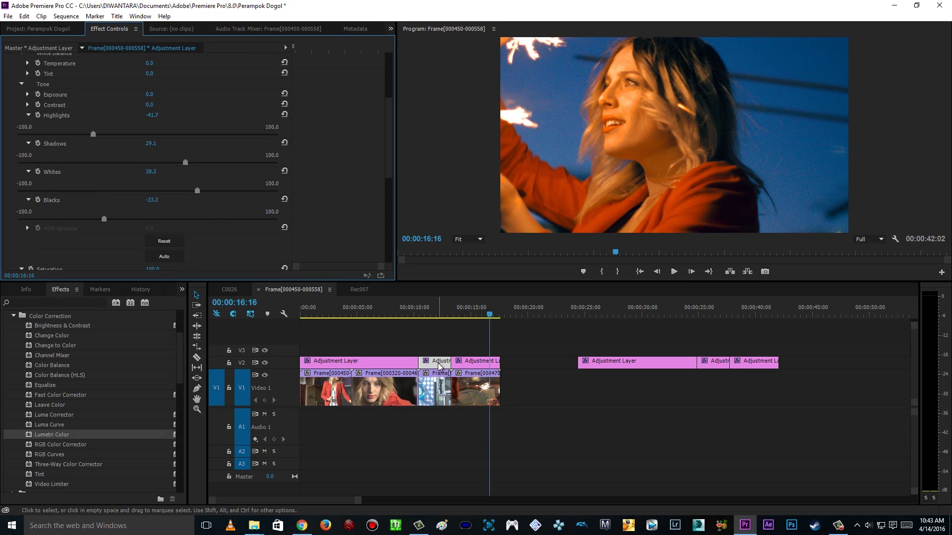
pyautogui.hotkey('ctrl', 'z')
pyautogui.hotkey('ctrl', 'z')
# - On the adjustment layer segment over the fourth clip, set the Basic Correction Highlights to -31.4 and Shadows to 5.5
pyautogui.click(471, 365)
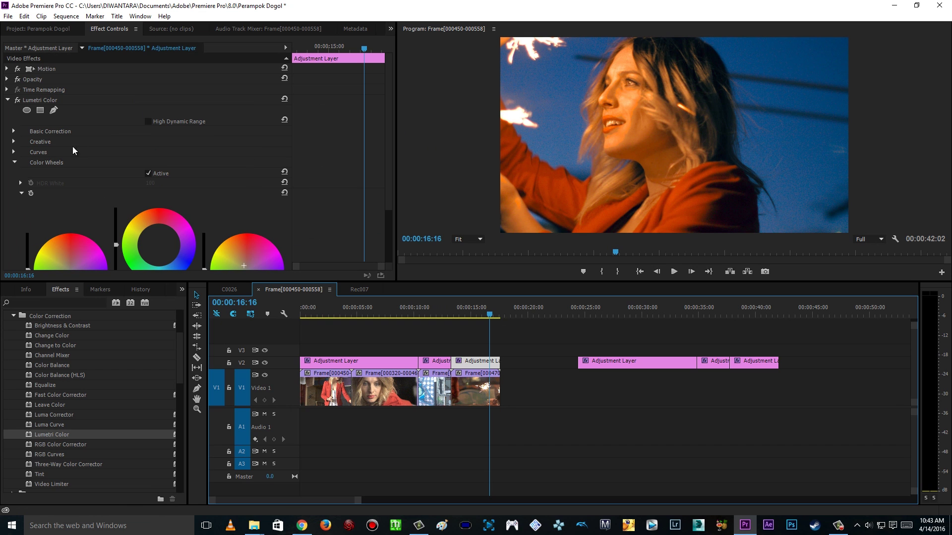
pyautogui.click(14, 131)
pyautogui.moveTo(391, 114); pyautogui.dragTo(384, 177)
pyautogui.moveTo(19, 91); pyautogui.dragTo(107, 91)
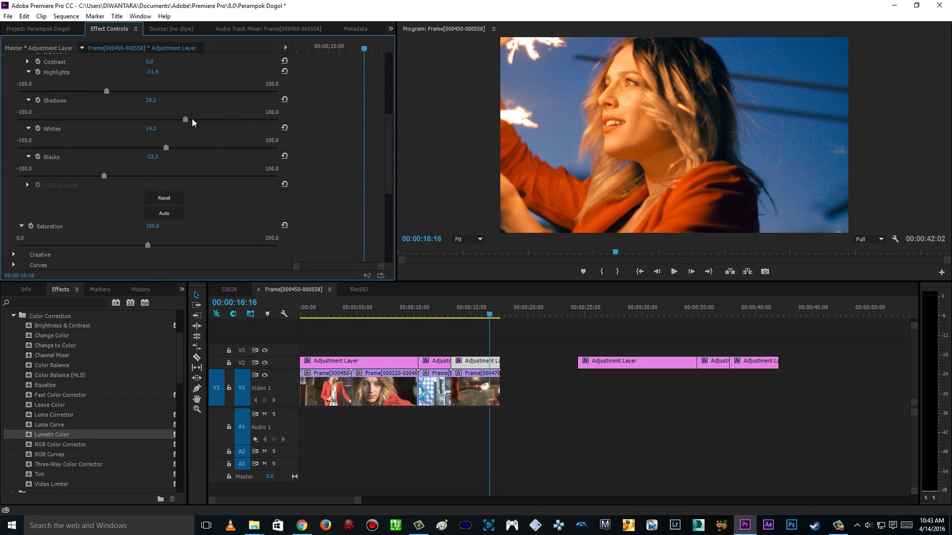
pyautogui.moveTo(185, 119); pyautogui.dragTo(154, 120)
# - Review the graded clips back to 00:00:02:03 and compare the first clip with and without the V2 adjustment layer
pyautogui.moveTo(431, 315); pyautogui.dragTo(331, 330)
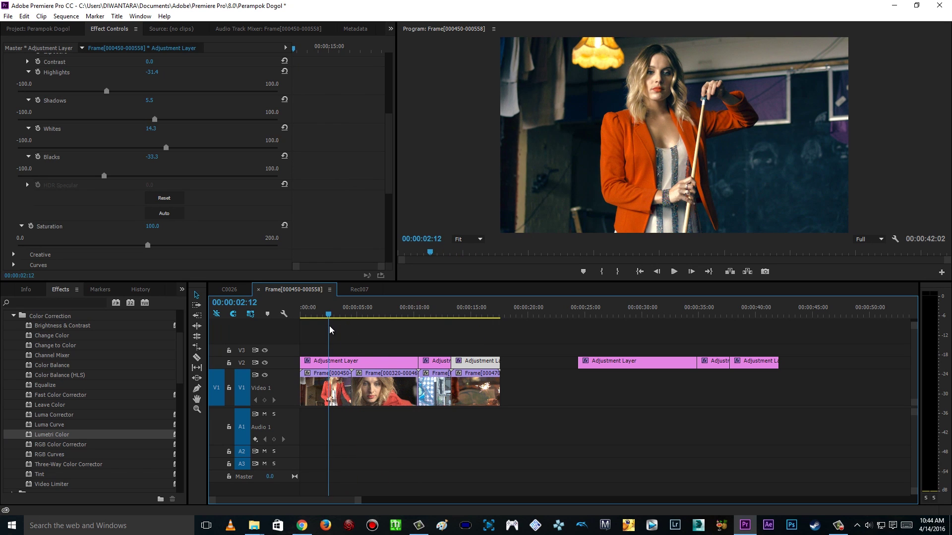
pyautogui.moveTo(353, 331); pyautogui.dragTo(326, 328)
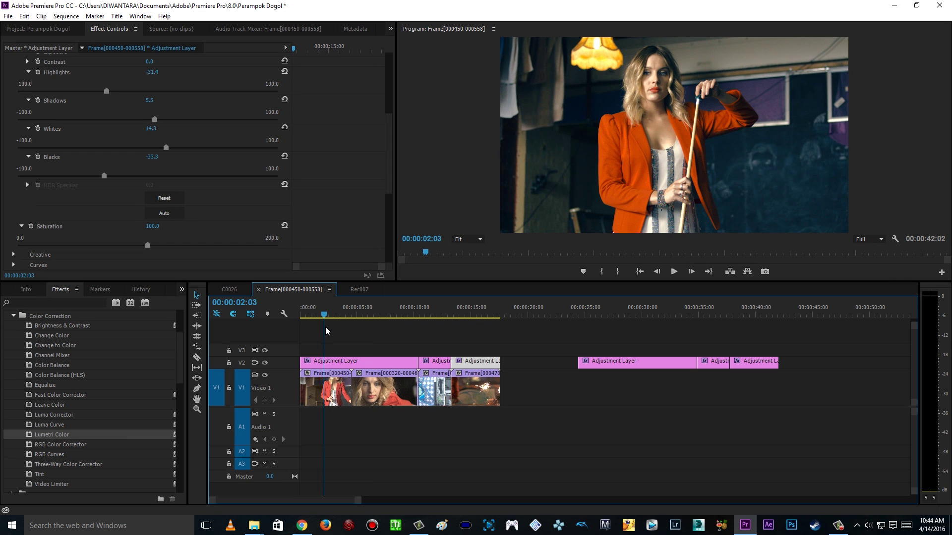
pyautogui.click(265, 364)
pyautogui.click(265, 364)
pyautogui.click(265, 363)
pyautogui.click(265, 364)
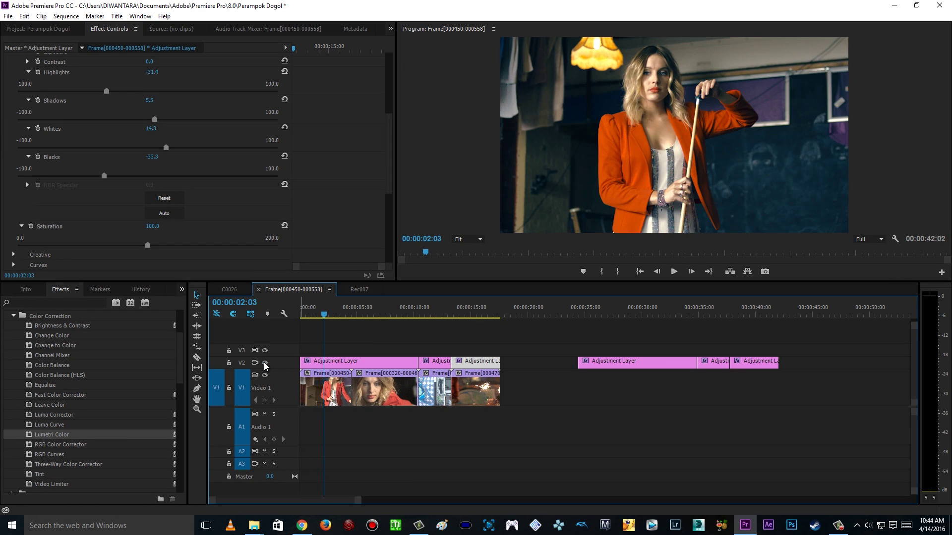